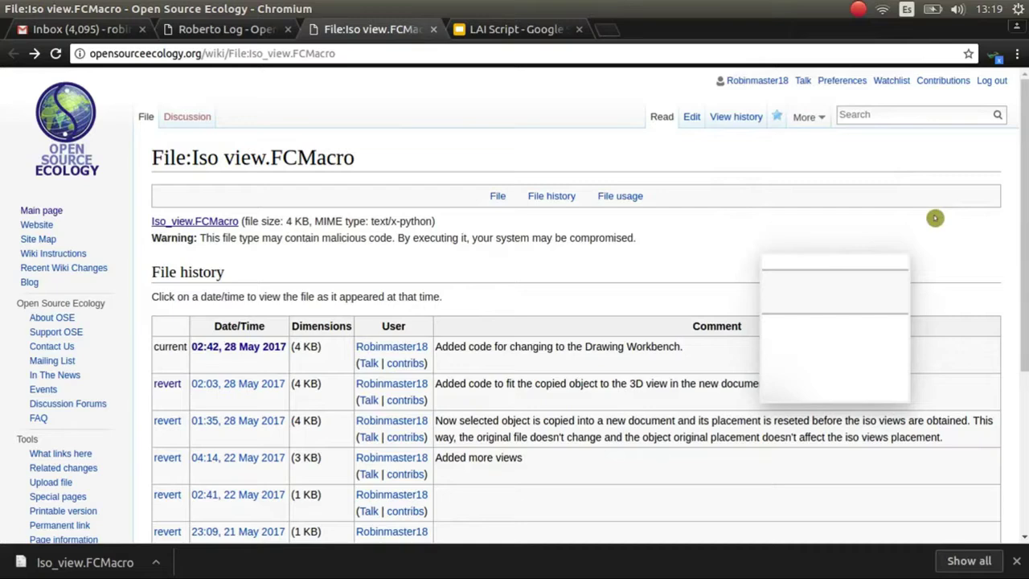
- Download the Iso_view.FCMacro file from its wiki page
{"action": "right_click", "coordinate": [181, 222]}
{"action": "left_click", "coordinate": [309, 298]}
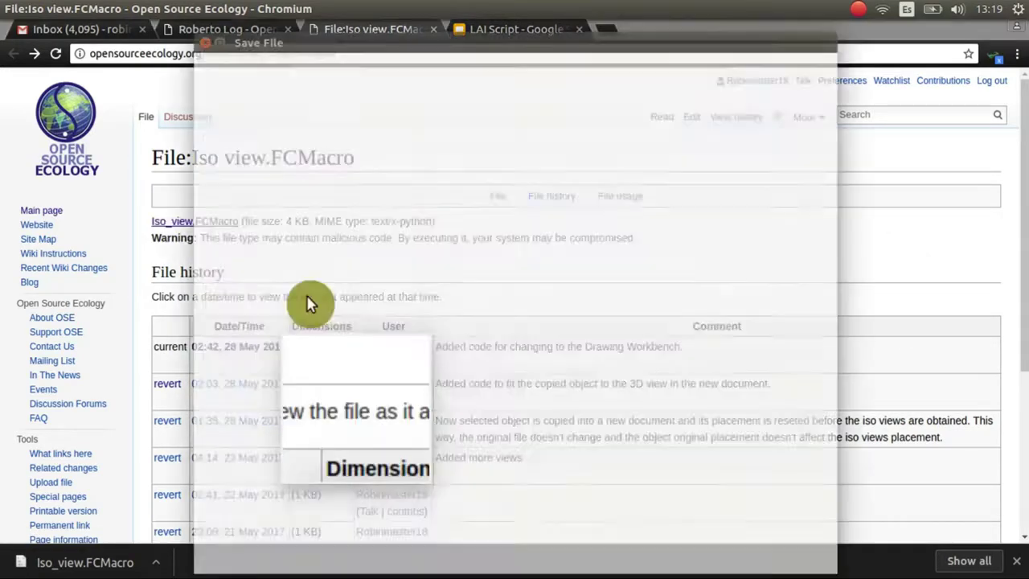
{"action": "left_click", "coordinate": [796, 556]}
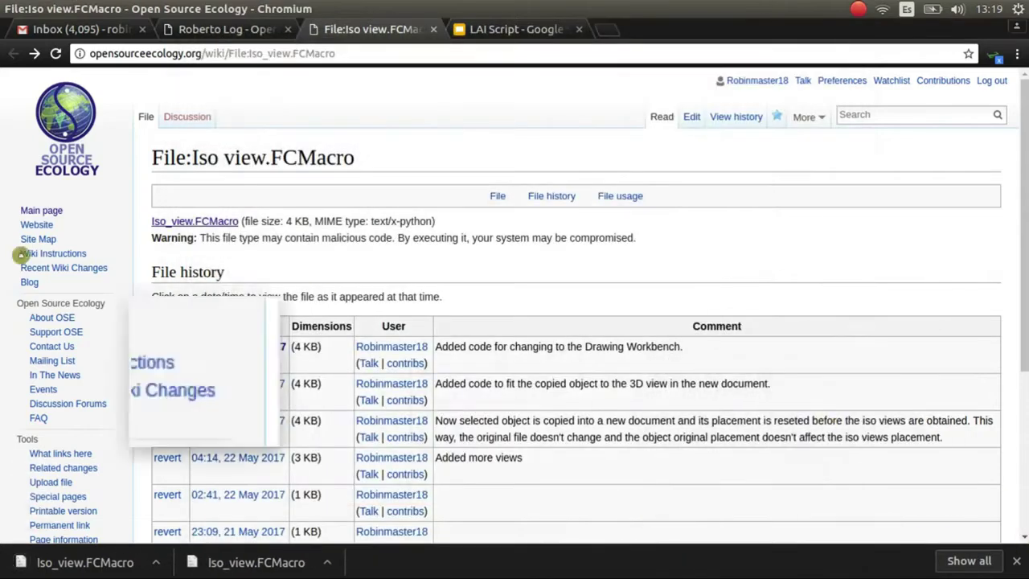
- Show hidden files in the Home folder and open the .FreeCAD folder
{"action": "left_click", "coordinate": [16, 92]}
{"action": "left_click", "coordinate": [23, 90]}
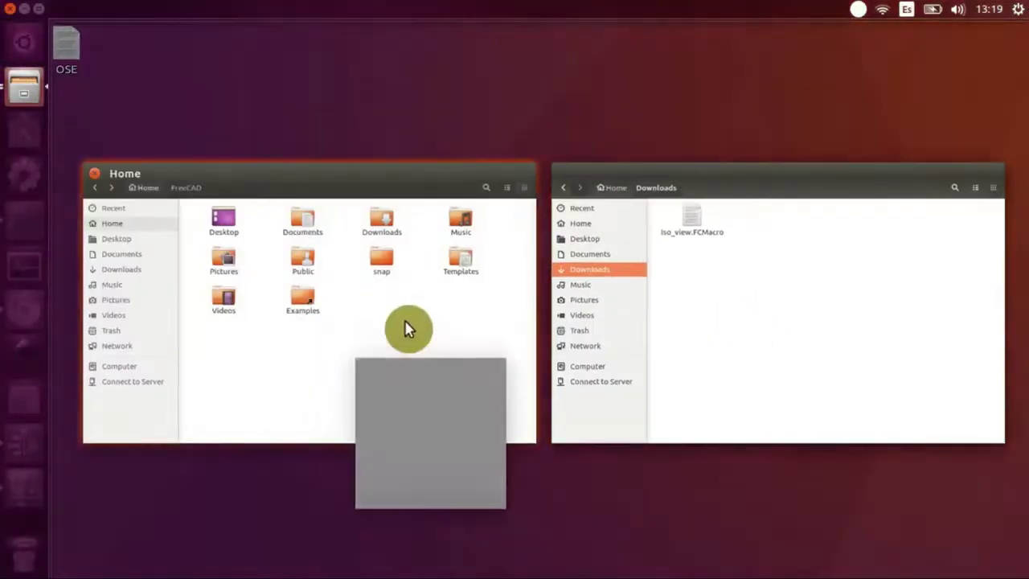
{"action": "left_click", "coordinate": [409, 329]}
{"action": "left_click", "coordinate": [126, 9]}
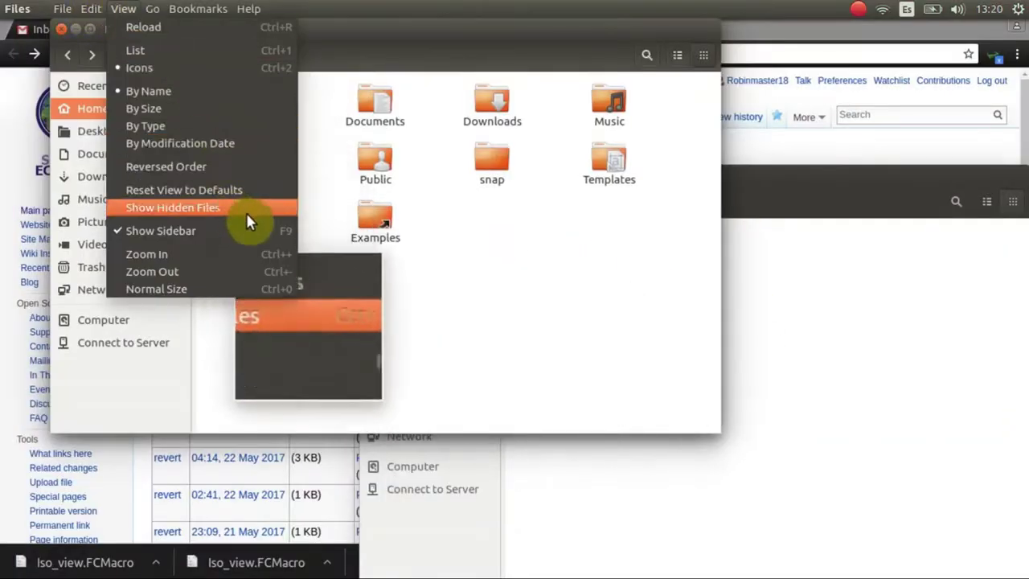
{"action": "left_click", "coordinate": [161, 206]}
{"action": "scroll", "coordinate": [524, 230], "scroll_direction": "down", "scroll_amount": 1}
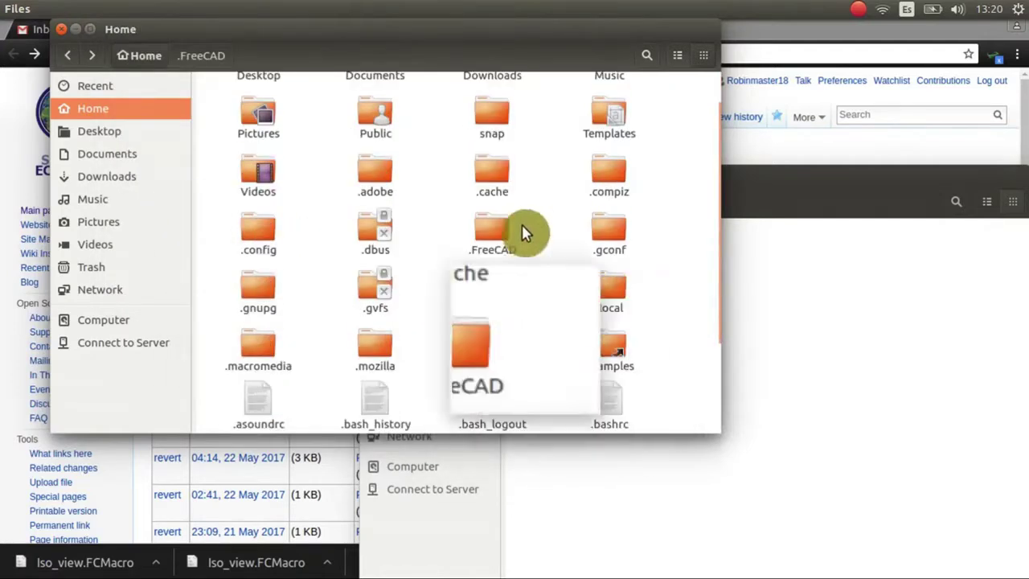
{"action": "double_click", "coordinate": [519, 229]}
- Move Iso_view.FCMacro from the Downloads folder into the .FreeCAD folder
{"action": "left_click", "coordinate": [734, 349]}
{"action": "left_click", "coordinate": [572, 242]}
{"action": "left_click_drag", "start_coordinate": [572, 242], "coordinate": [306, 178]}
- Switch to FreeCAD, open the Iso_view.FCMacro user macro for editing and examine its code
{"action": "left_click", "coordinate": [16, 224]}
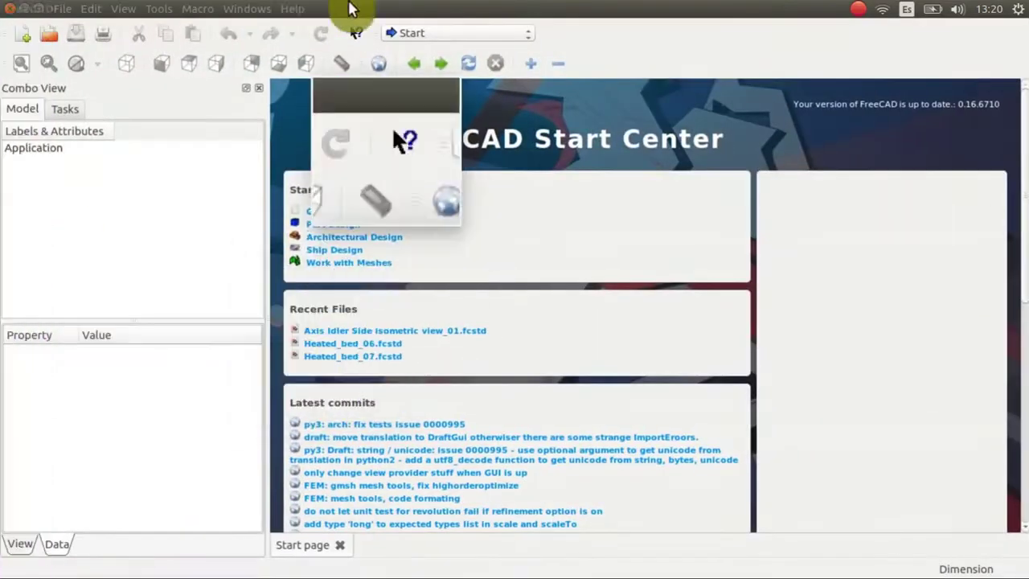
{"action": "left_click", "coordinate": [197, 8]}
{"action": "left_click", "coordinate": [255, 57]}
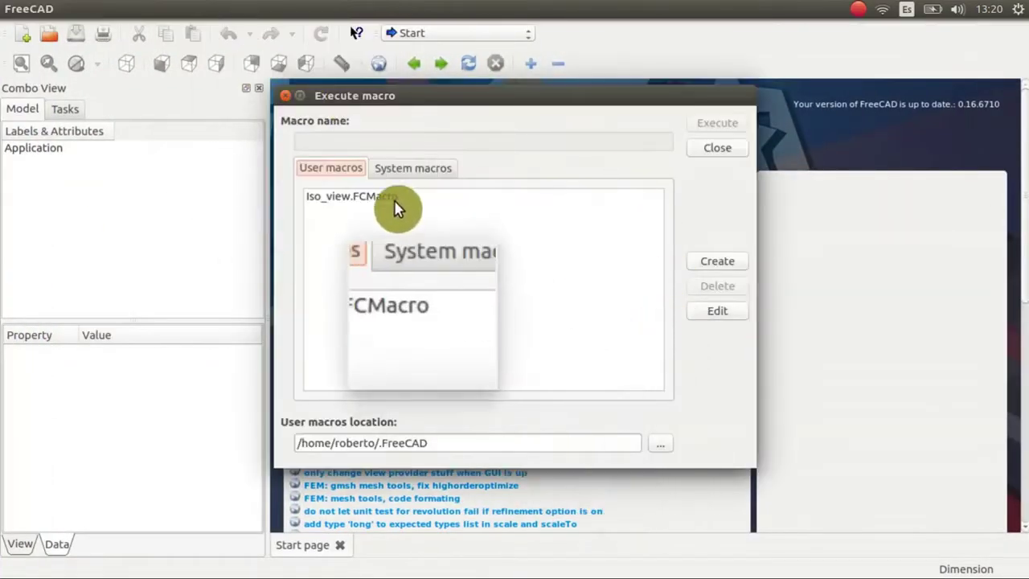
{"action": "left_click", "coordinate": [390, 202]}
{"action": "left_click", "coordinate": [717, 311]}
{"action": "scroll", "coordinate": [989, 289], "scroll_direction": "down", "scroll_amount": 10}
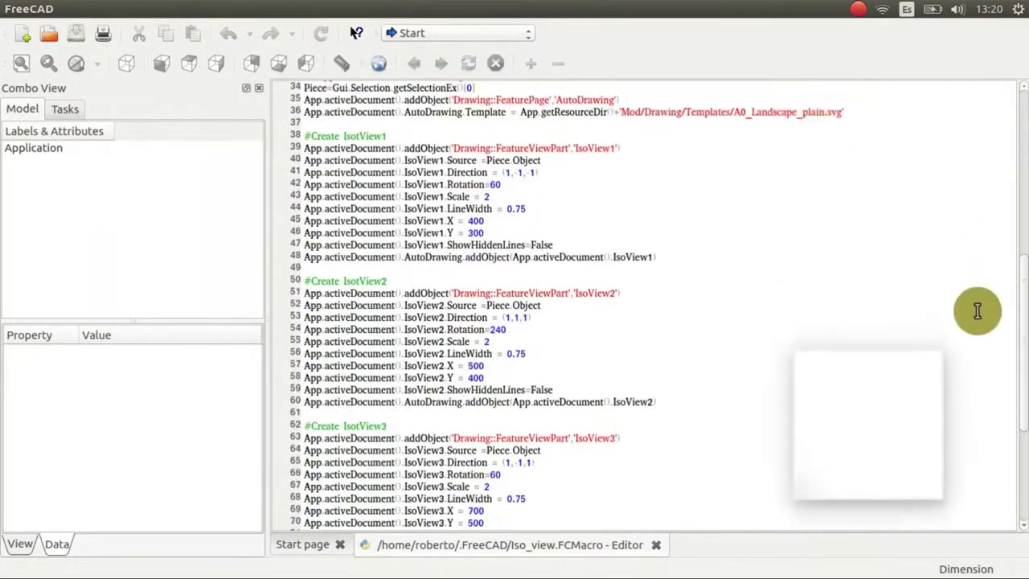
{"action": "scroll", "coordinate": [976, 310], "scroll_direction": "up", "scroll_amount": 10}
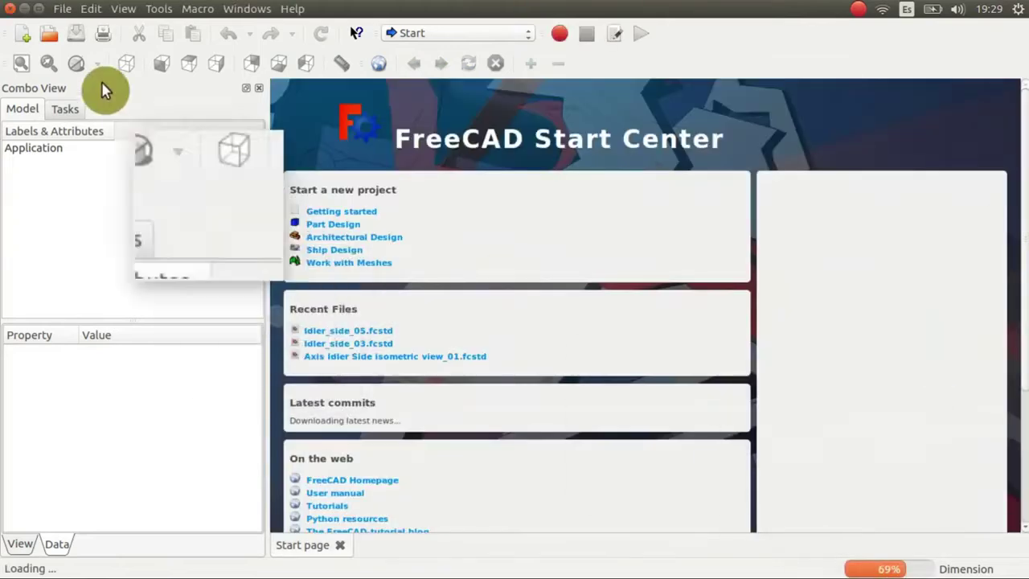
- Open the Idler_side_05.fcstd document
{"action": "left_click", "coordinate": [49, 33]}
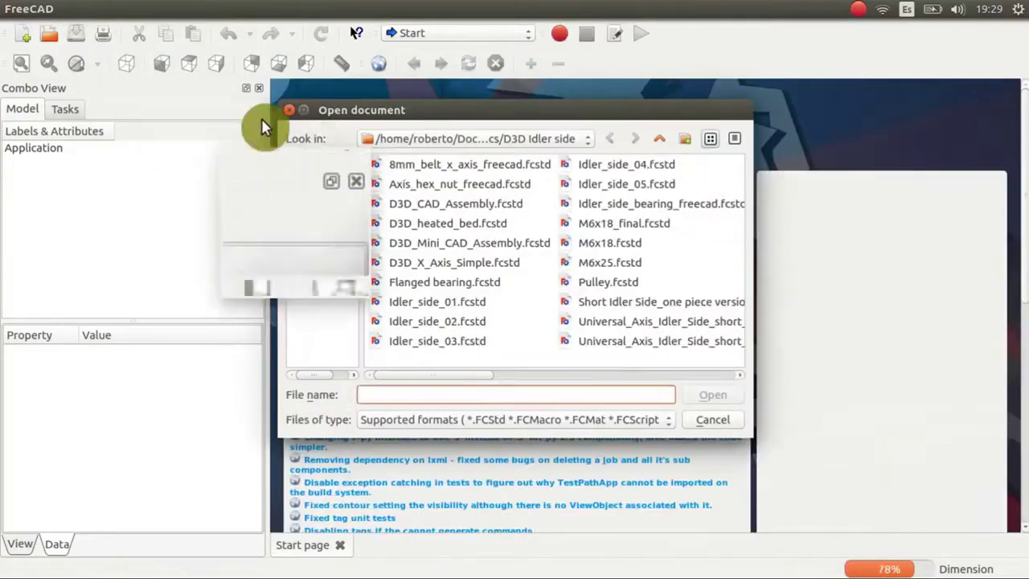
{"action": "double_click", "coordinate": [660, 152]}
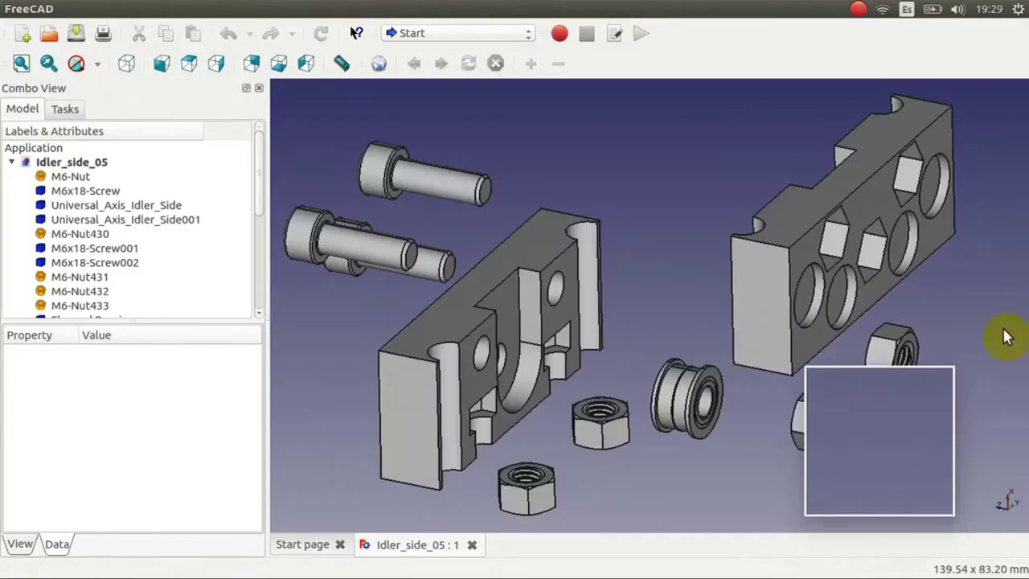
{"action": "left_click", "coordinate": [517, 253]}
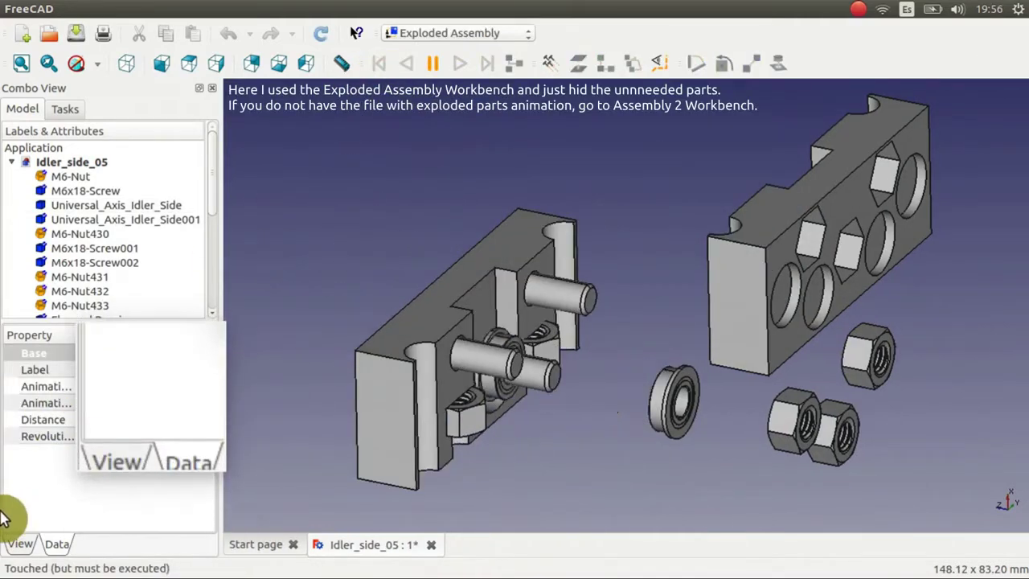
- Hide Universal_Axis_Idler_Side001 and the nuts M6-Nut431, M6-Nut432 and M6-Nut433
{"action": "middle_click_drag", "start_coordinate": [637, 485], "coordinate": [563, 446]}
{"action": "left_click", "coordinate": [123, 229]}
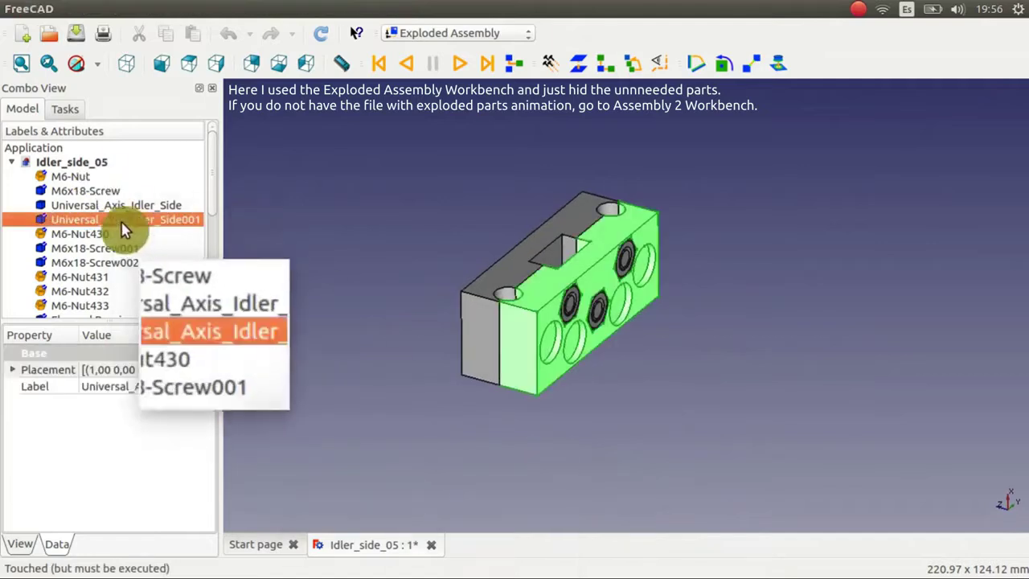
{"action": "left_click", "coordinate": [104, 276], "text": "ctrl"}
{"action": "left_click", "coordinate": [104, 291], "text": "ctrl"}
{"action": "left_click", "coordinate": [104, 305], "text": "ctrl"}
{"action": "key", "text": "space"}
- In the Part workbench, make a compound of the visible idler side, its two nuts, three screws and both flanged bearings
{"action": "left_click", "coordinate": [459, 32]}
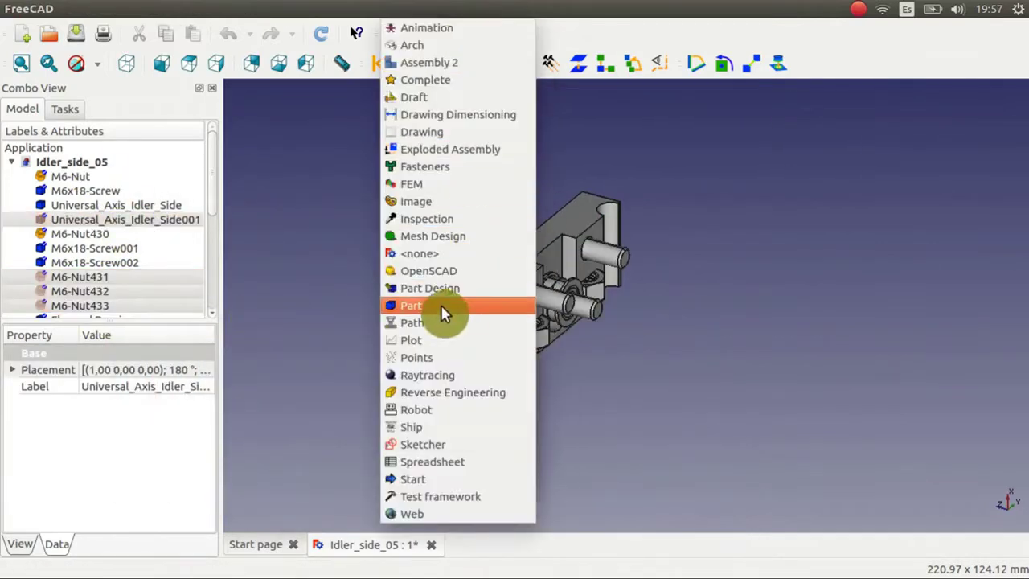
{"action": "left_click", "coordinate": [443, 306]}
{"action": "left_click", "coordinate": [80, 207]}
{"action": "left_click", "coordinate": [92, 221], "text": "ctrl"}
{"action": "left_click", "coordinate": [100, 234], "text": "ctrl"}
{"action": "left_click", "coordinate": [85, 264], "text": "ctrl"}
{"action": "left_click", "coordinate": [90, 278], "text": "ctrl"}
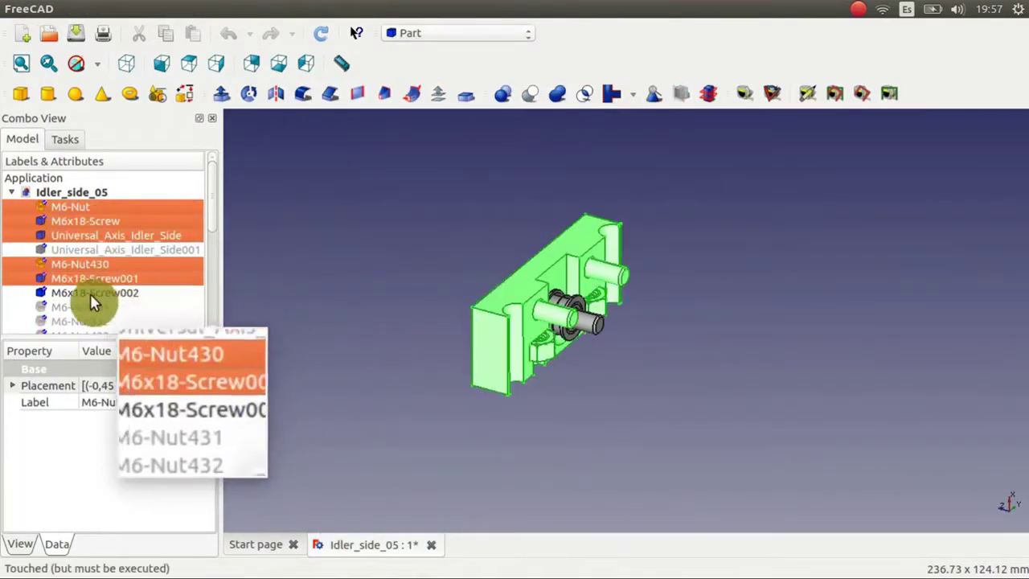
{"action": "left_click", "coordinate": [90, 292], "text": "ctrl"}
{"action": "scroll", "coordinate": [113, 314], "scroll_direction": "down", "scroll_amount": 1}
{"action": "left_click", "coordinate": [101, 307], "text": "ctrl"}
{"action": "left_click", "coordinate": [109, 322], "text": "ctrl"}
{"action": "left_click", "coordinate": [234, 9]}
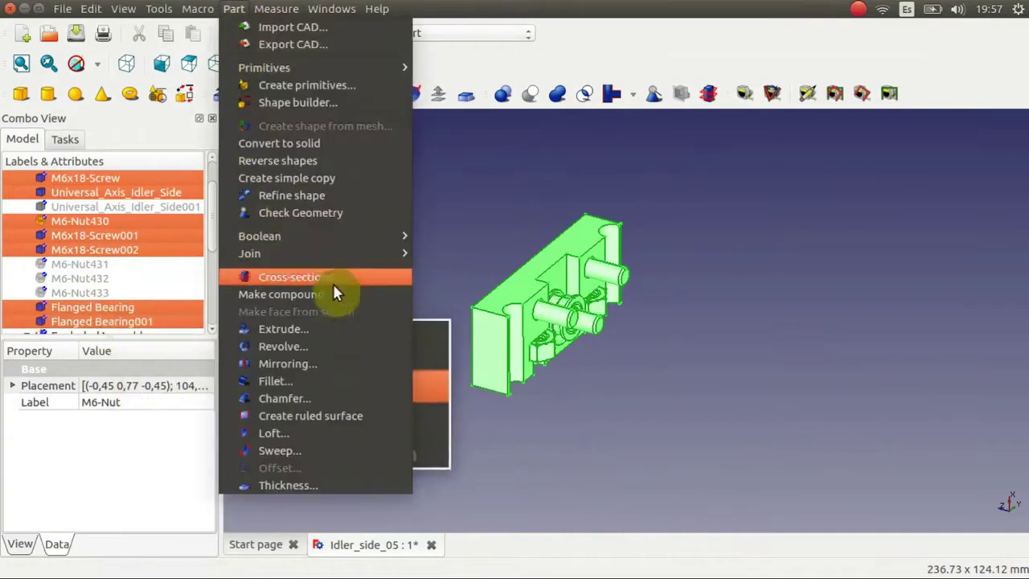
{"action": "left_click", "coordinate": [351, 295]}
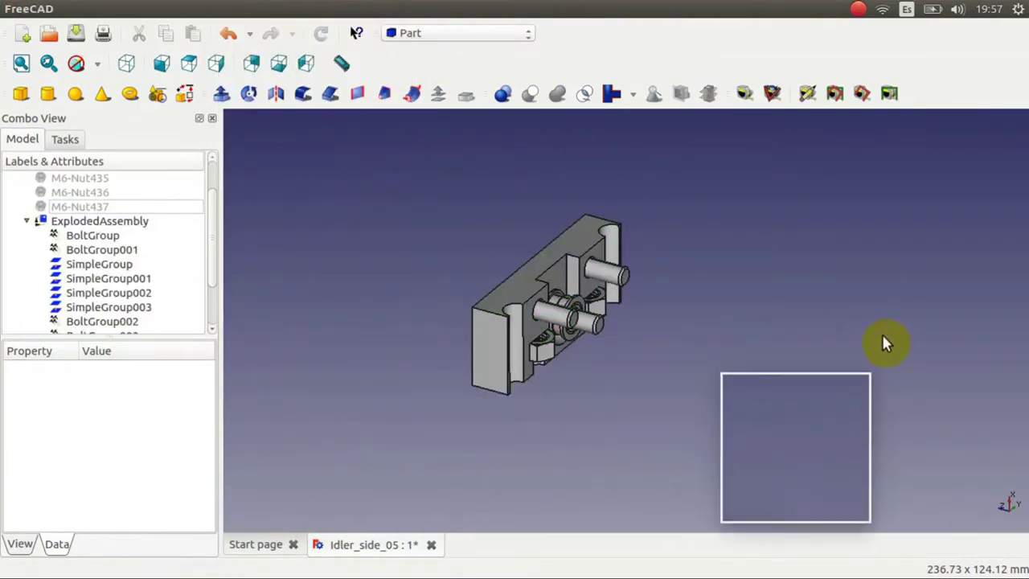
- Select the compound and execute the Iso_view.FCMacro macro on it
{"action": "left_click", "coordinate": [544, 252]}
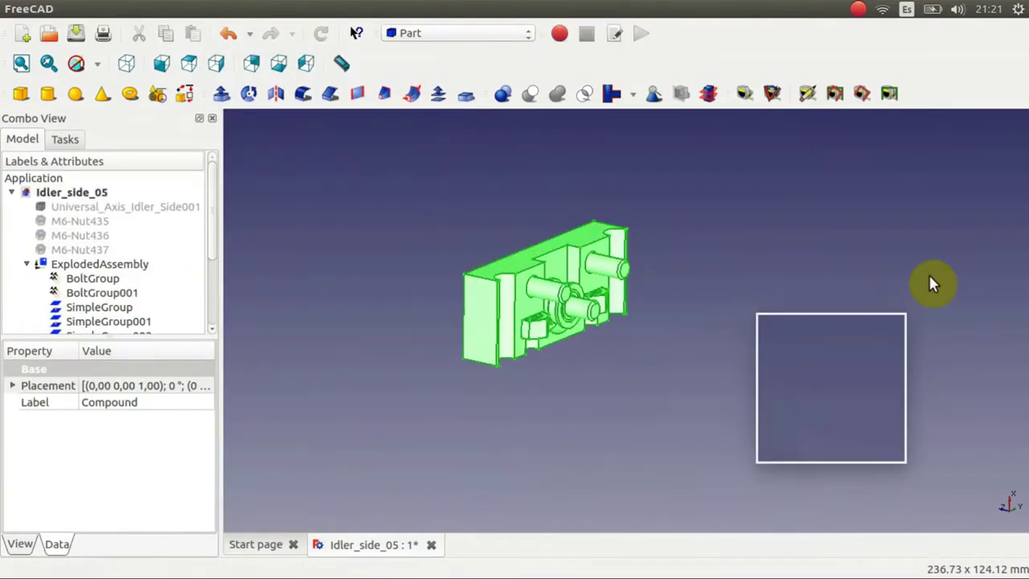
{"action": "left_click", "coordinate": [198, 10]}
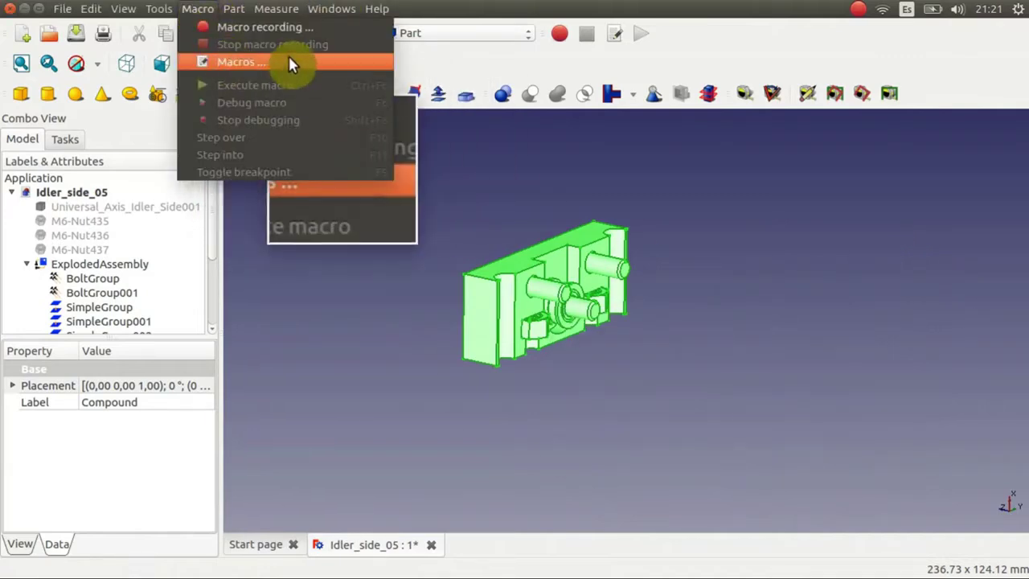
{"action": "left_click", "coordinate": [289, 62]}
{"action": "left_click", "coordinate": [379, 200]}
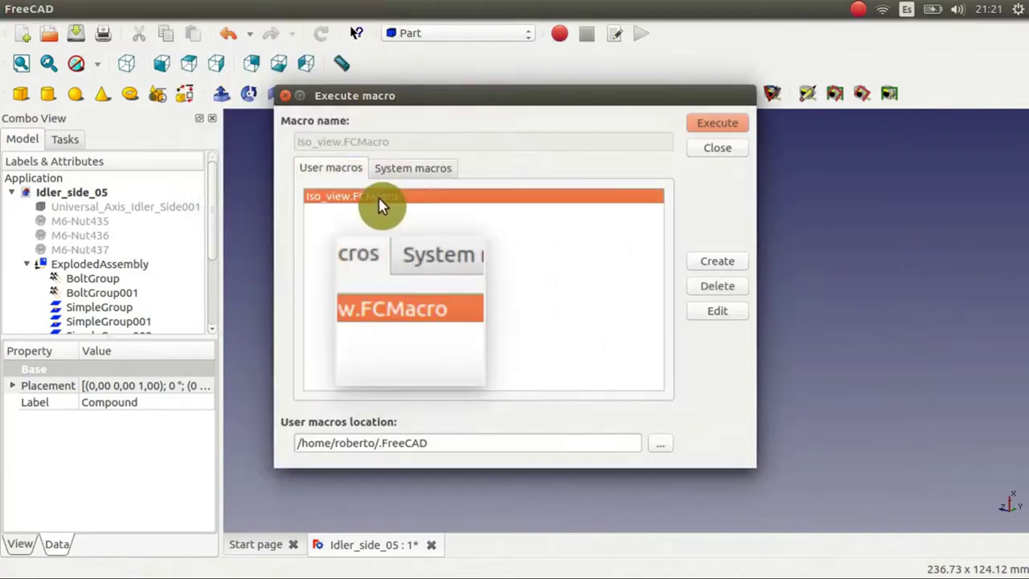
{"action": "left_click", "coordinate": [727, 123]}
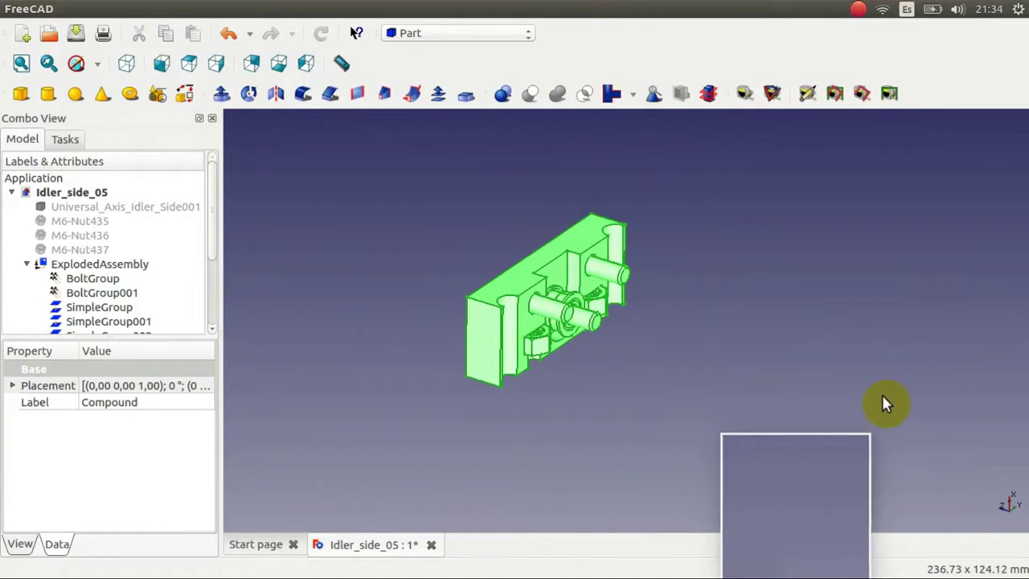
- Enable the display of the Macro toolbar
{"action": "left_click", "coordinate": [123, 9]}
{"action": "mouse_move", "coordinate": [221, 363]}
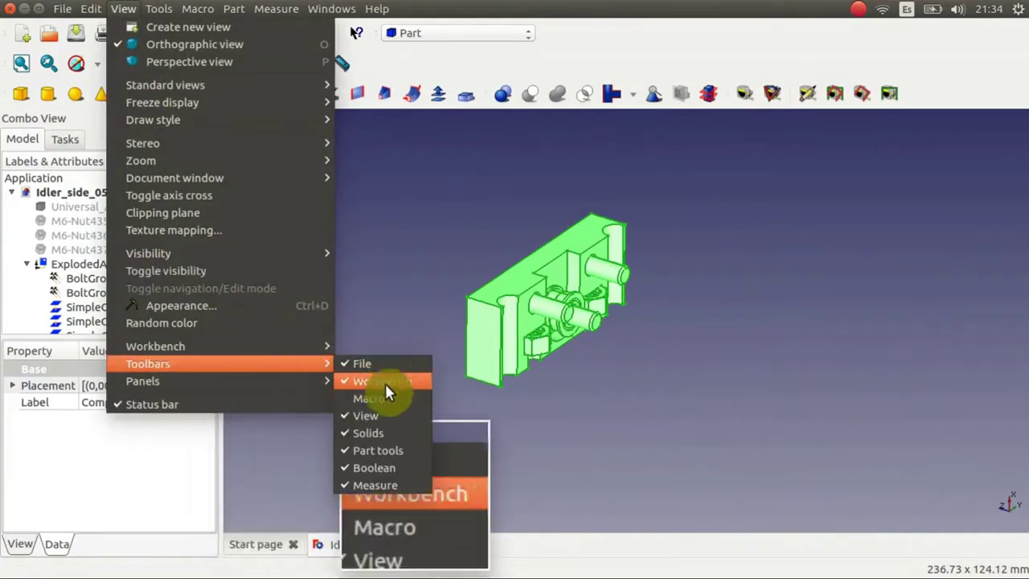
{"action": "left_click", "coordinate": [404, 398]}
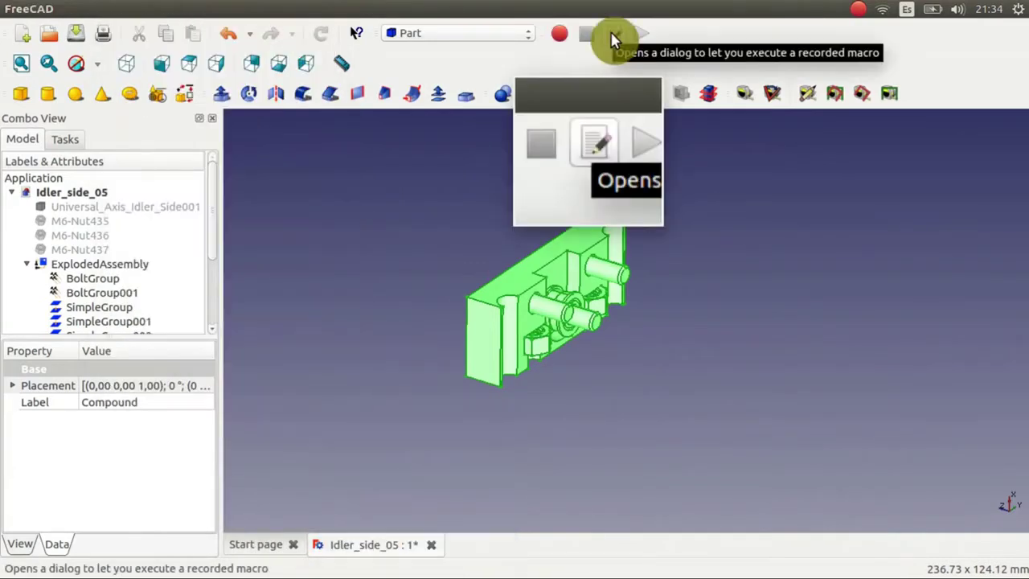
- Run Iso_view.FCMacro on the selected compound to generate its isometric drawing in a new document
{"action": "left_click", "coordinate": [613, 40]}
{"action": "left_click", "coordinate": [363, 199]}
{"action": "left_click", "coordinate": [720, 118]}
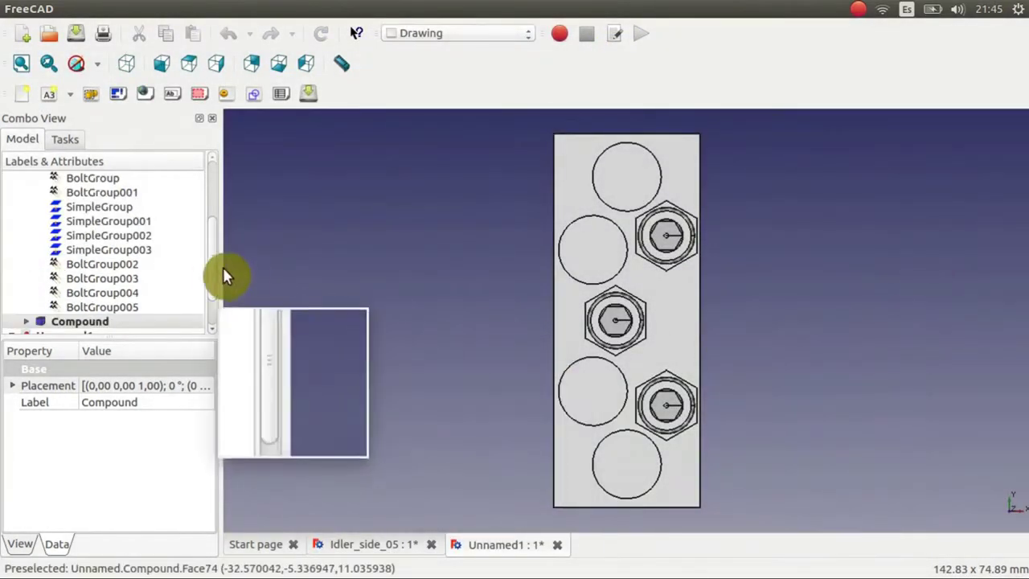
- Open the AutoDrawing page of Unnamed1, expand its list of views and examine the isometric views
{"action": "scroll", "coordinate": [202, 316], "scroll_direction": "down", "scroll_amount": 1}
{"action": "double_click", "coordinate": [65, 322]}
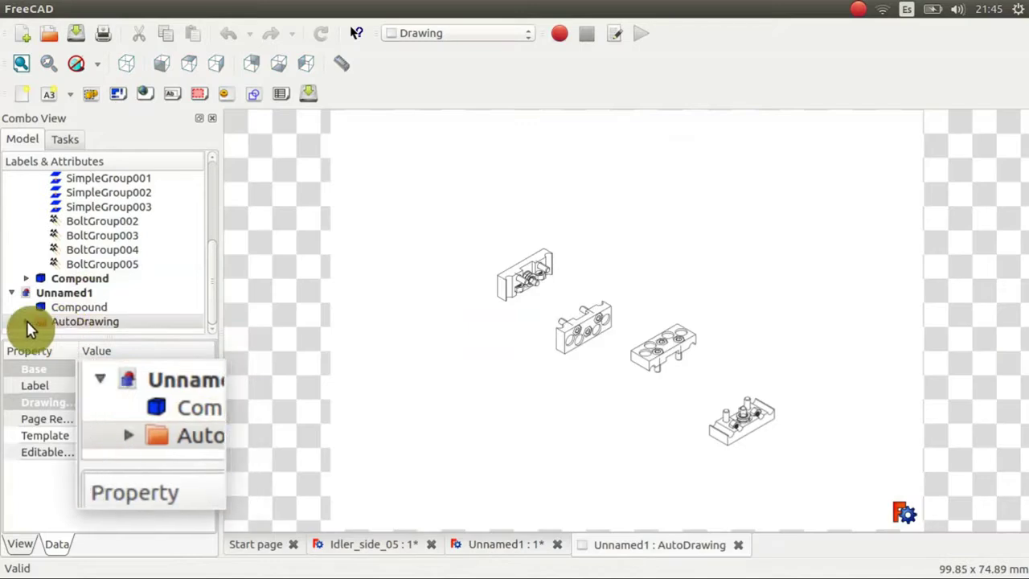
{"action": "left_click", "coordinate": [27, 322]}
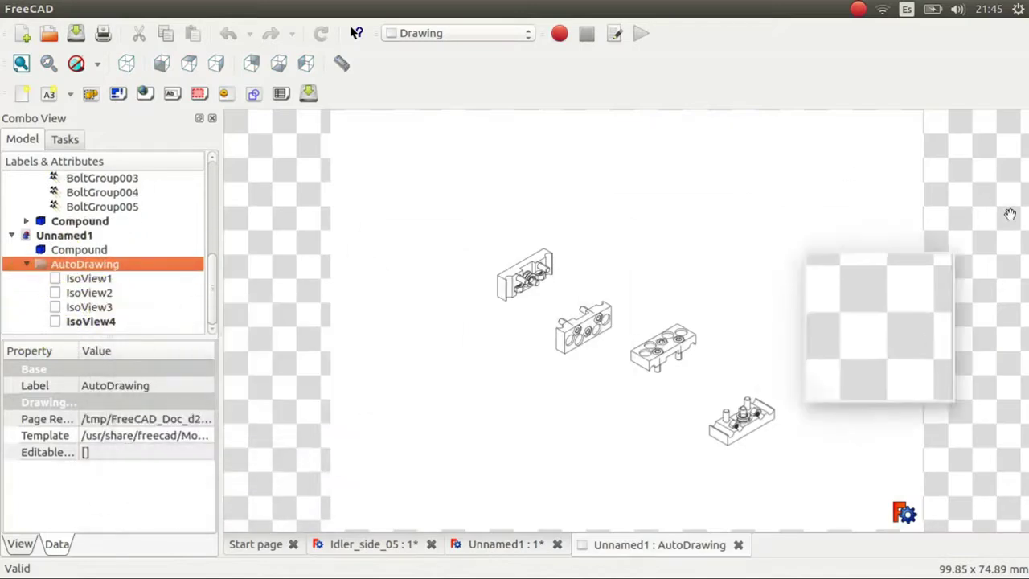
{"action": "scroll", "coordinate": [923, 368], "scroll_direction": "up", "scroll_amount": 2}
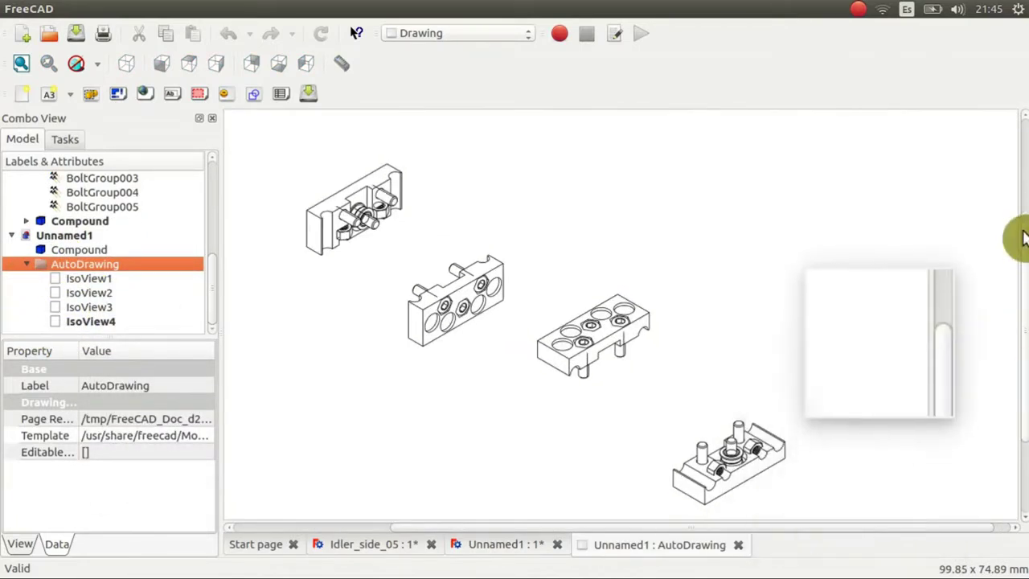
{"action": "scroll", "coordinate": [881, 188], "scroll_direction": "left", "scroll_amount": 1}
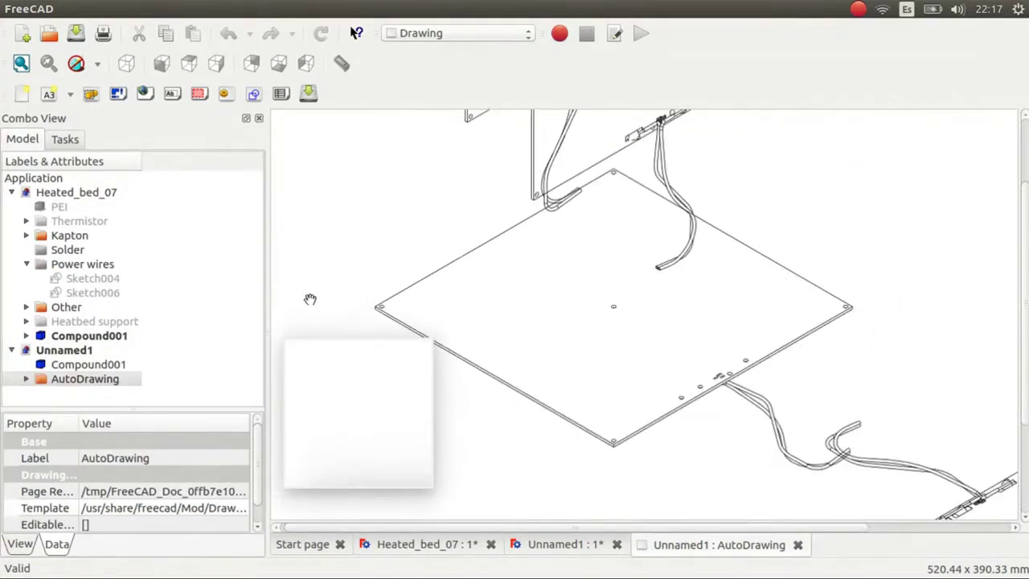
- Examine the isometric views of the heated bed on its AutoDrawing page
{"action": "scroll", "coordinate": [310, 299], "scroll_direction": "down", "scroll_amount": 2}
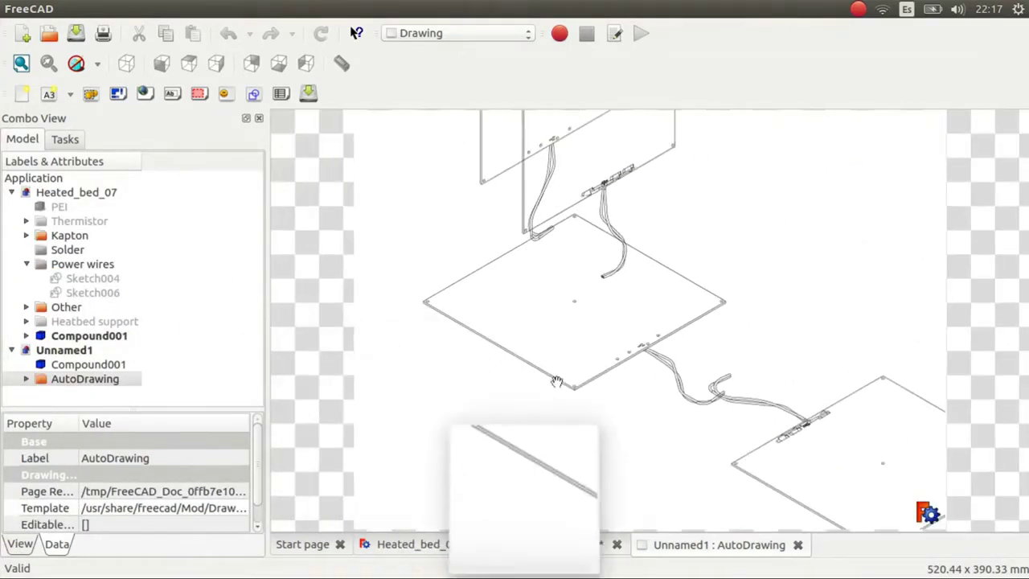
{"action": "scroll", "coordinate": [513, 386], "scroll_direction": "up", "scroll_amount": 2}
{"action": "mouse_move", "coordinate": [513, 386]}
{"action": "left_mouse_down"}
{"action": "mouse_move", "coordinate": [747, 485]}
{"action": "mouse_move", "coordinate": [618, 345]}
{"action": "mouse_move", "coordinate": [269, 281]}
{"action": "mouse_move", "coordinate": [670, 472]}
{"action": "left_mouse_up"}
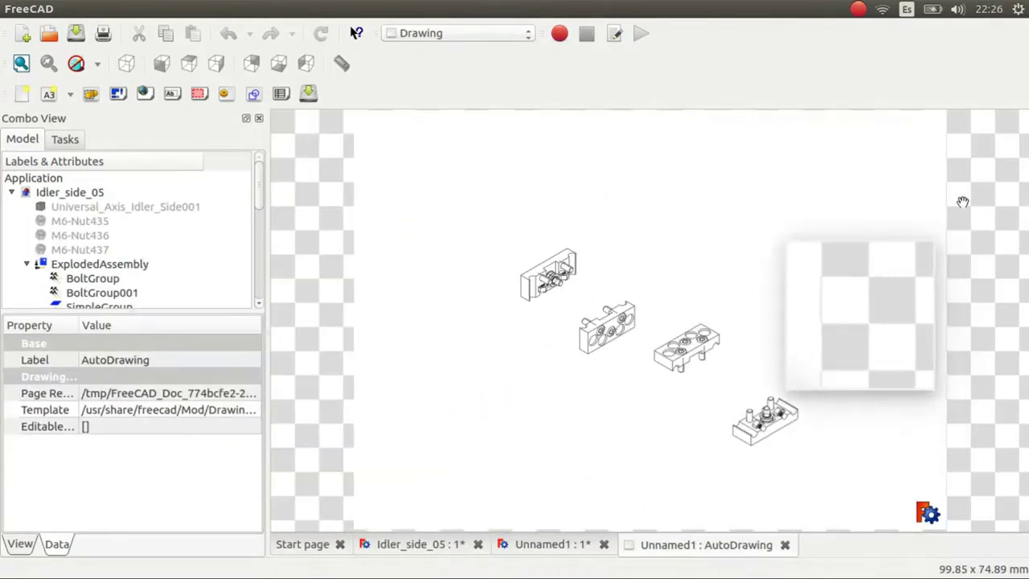
- Set the scale of IsoView1 on the idler side's AutoDrawing page to 4
{"action": "scroll", "coordinate": [395, 378], "scroll_direction": "up", "scroll_amount": 5}
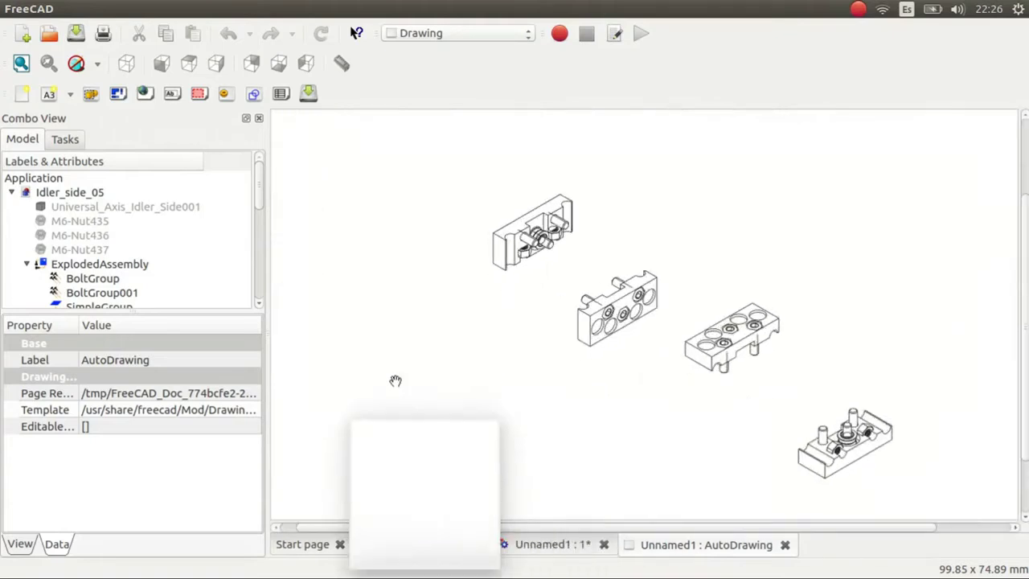
{"action": "scroll", "coordinate": [255, 233], "scroll_direction": "down", "scroll_amount": 3}
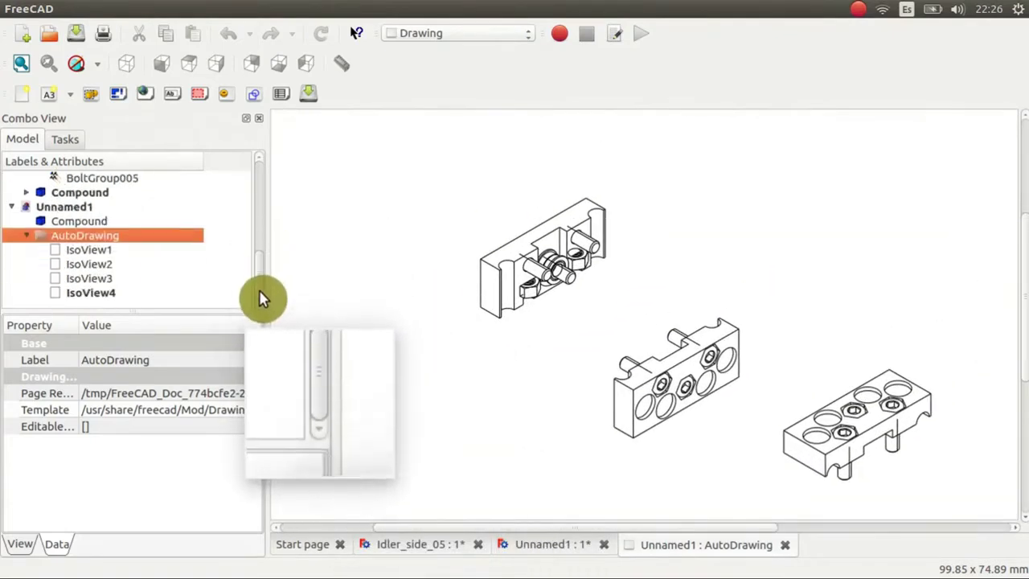
{"action": "left_click", "coordinate": [78, 249]}
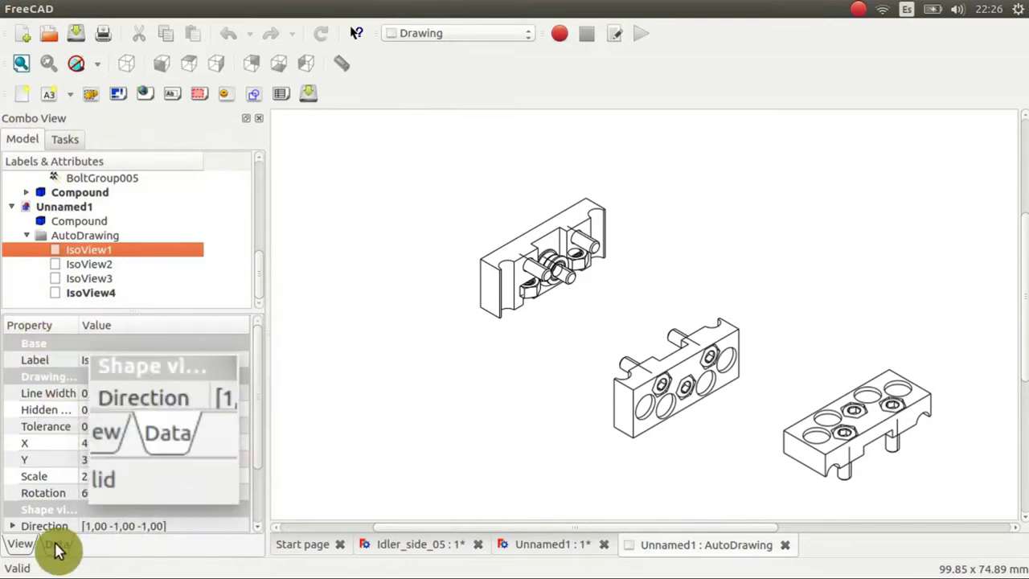
{"action": "scroll", "coordinate": [34, 423], "scroll_direction": "down", "scroll_amount": 2}
{"action": "left_click", "coordinate": [88, 409]}
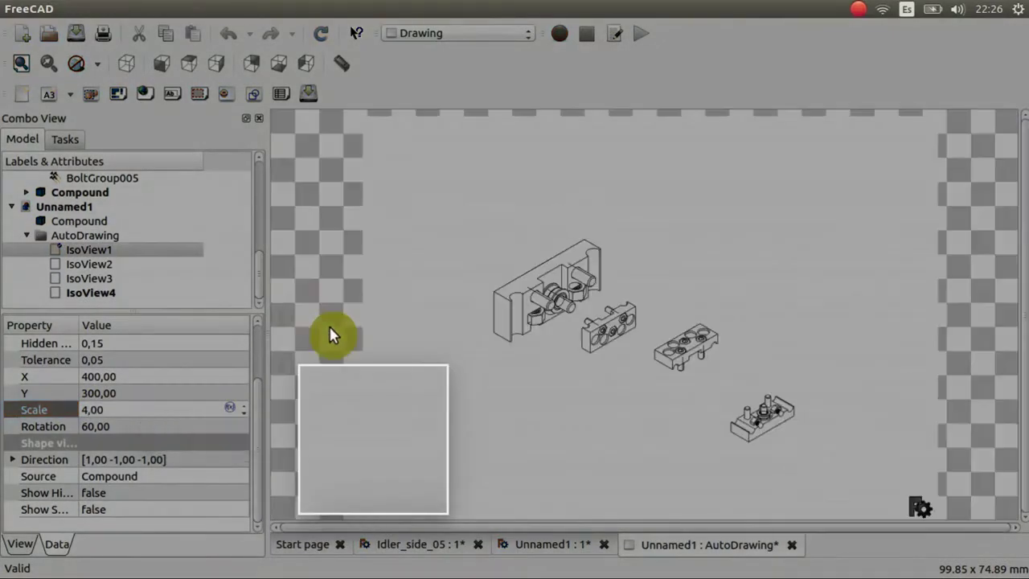
{"action": "scroll", "coordinate": [419, 307], "scroll_direction": "up", "scroll_amount": 3}
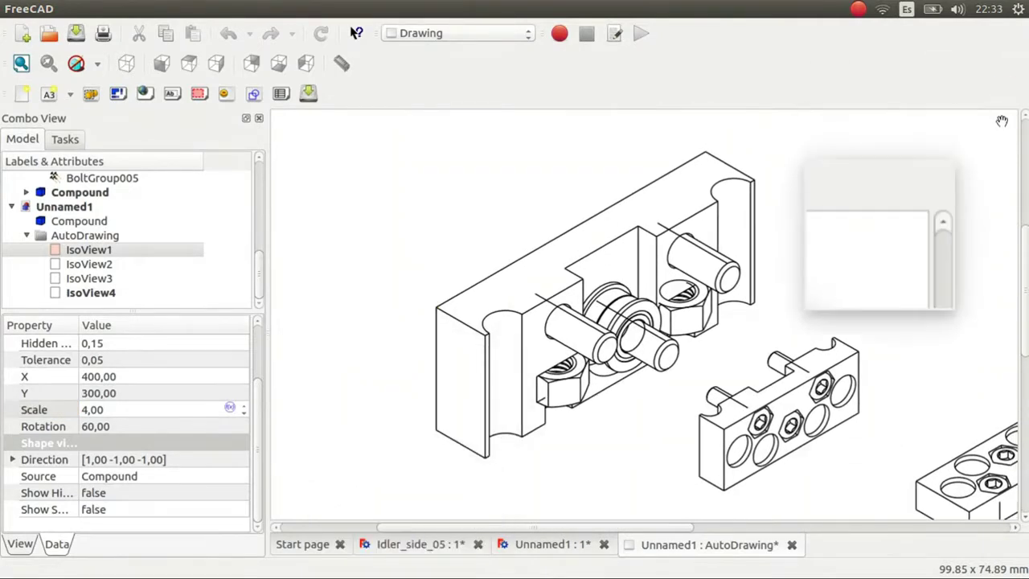
- Export the AutoDrawing page of Unnamed1 as an SVG file named test
{"action": "left_click", "coordinate": [85, 236]}
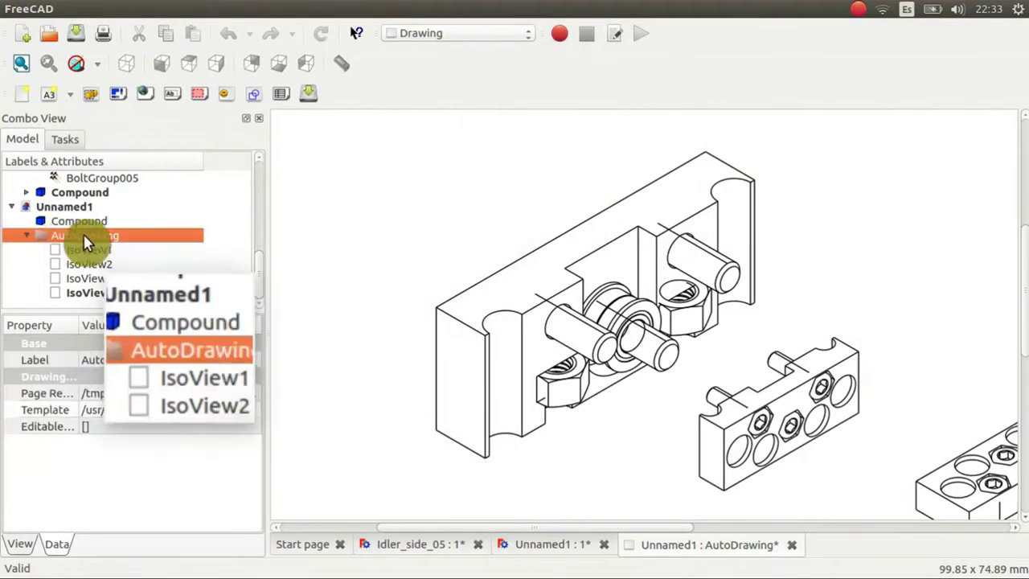
{"action": "left_click", "coordinate": [310, 95]}
{"action": "type", "text": "test"}
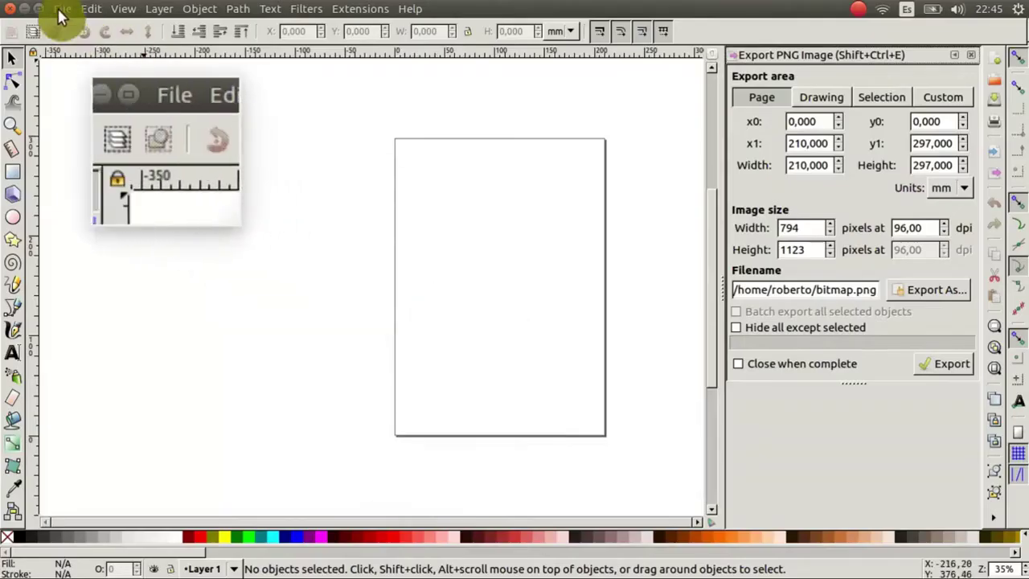
- Switch to Inkscape and open the exported drawing test.svg
{"action": "left_click", "coordinate": [62, 8]}
{"action": "left_click", "coordinate": [99, 62]}
{"action": "double_click", "coordinate": [303, 158]}
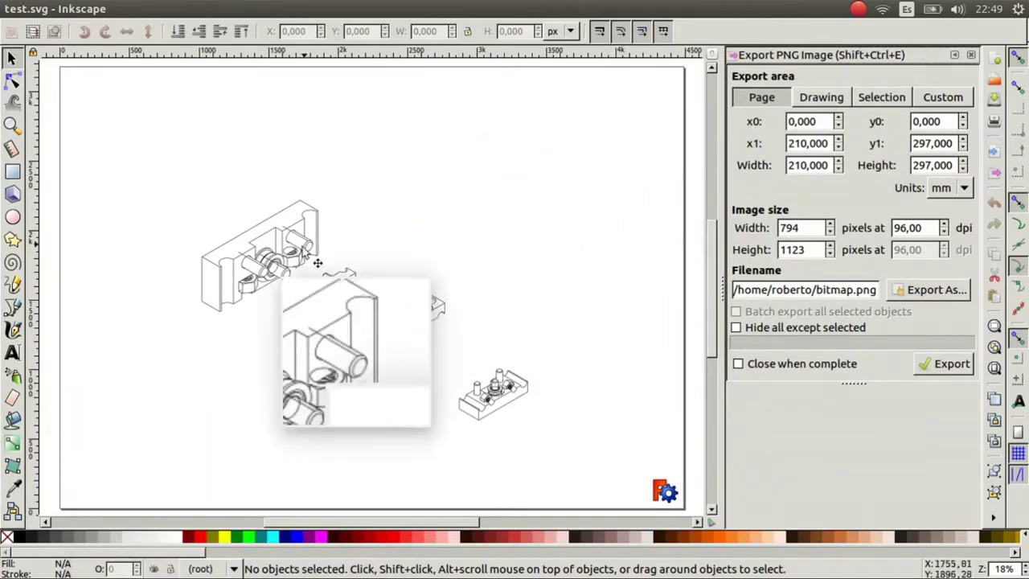
- Move the large isometric view away from the other views to about X 383.5, Y 1950.6 px and inspect its lines
{"action": "left_click", "coordinate": [264, 315]}
{"action": "left_click_drag", "start_coordinate": [264, 314], "coordinate": [225, 219]}
{"action": "scroll", "coordinate": [179, 156], "scroll_direction": "up", "scroll_amount": 5, "text": "ctrl"}
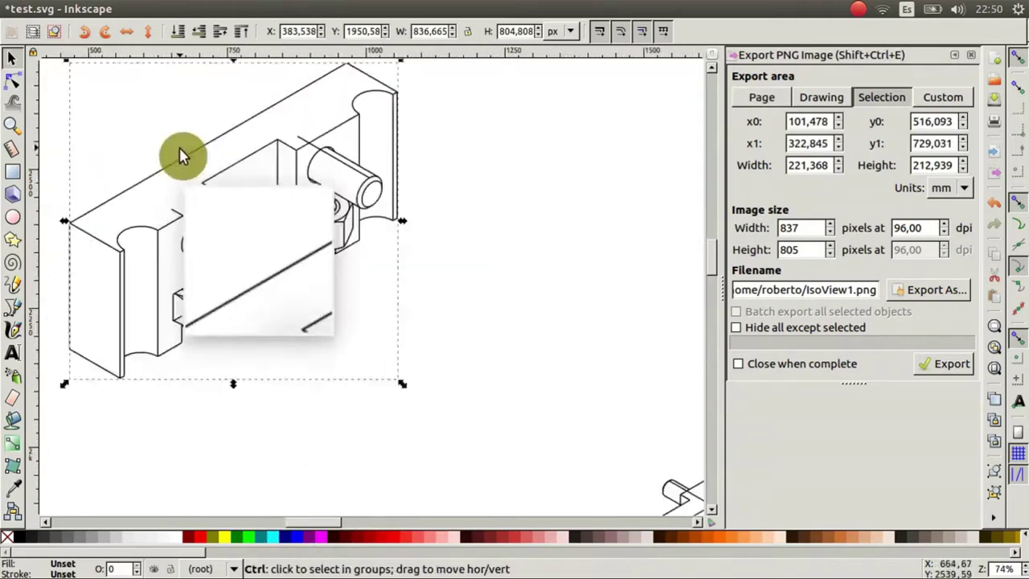
{"action": "scroll", "coordinate": [558, 337], "scroll_direction": "down", "scroll_amount": 8, "text": "ctrl"}
{"action": "scroll", "coordinate": [373, 391], "scroll_direction": "up", "scroll_amount": 5, "text": "ctrl"}
{"action": "scroll", "coordinate": [414, 356], "scroll_direction": "down", "scroll_amount": 2, "text": "ctrl"}
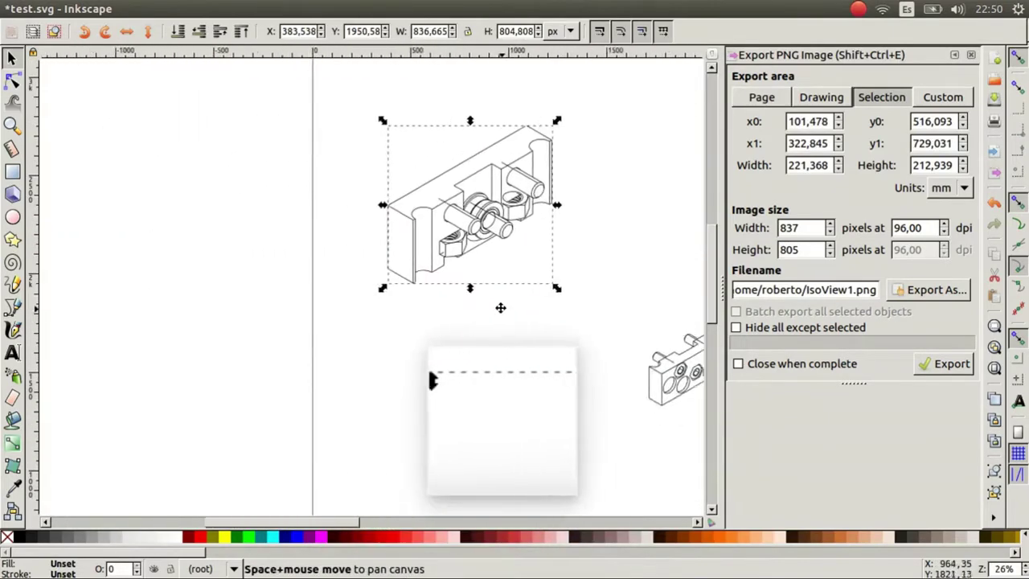
{"action": "middle_click_drag", "start_coordinate": [432, 382], "coordinate": [275, 292]}
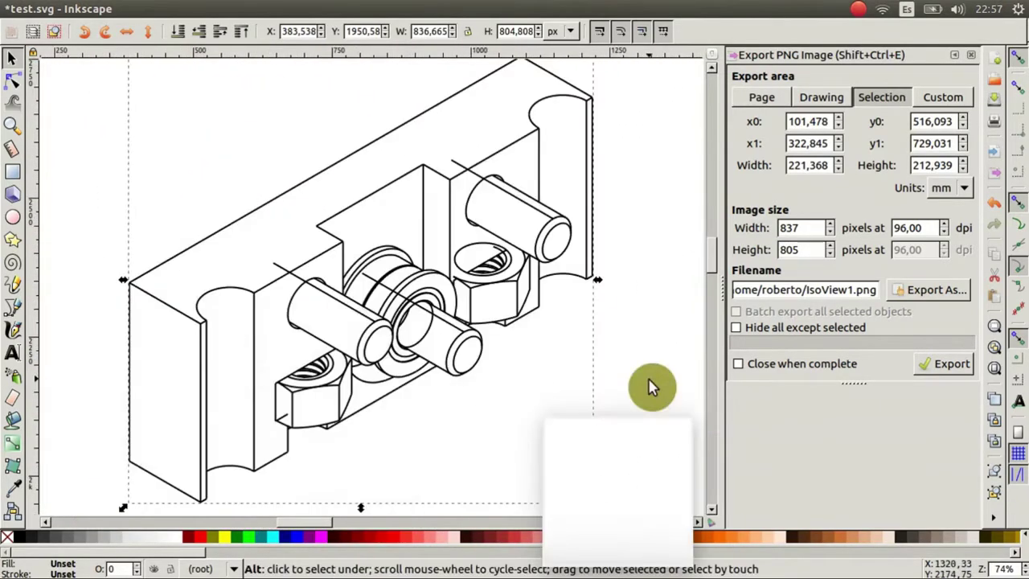
- Edit the paths of the large isometric view and remove the stray centre lines crossing the bolts
{"action": "left_click", "coordinate": [14, 82]}
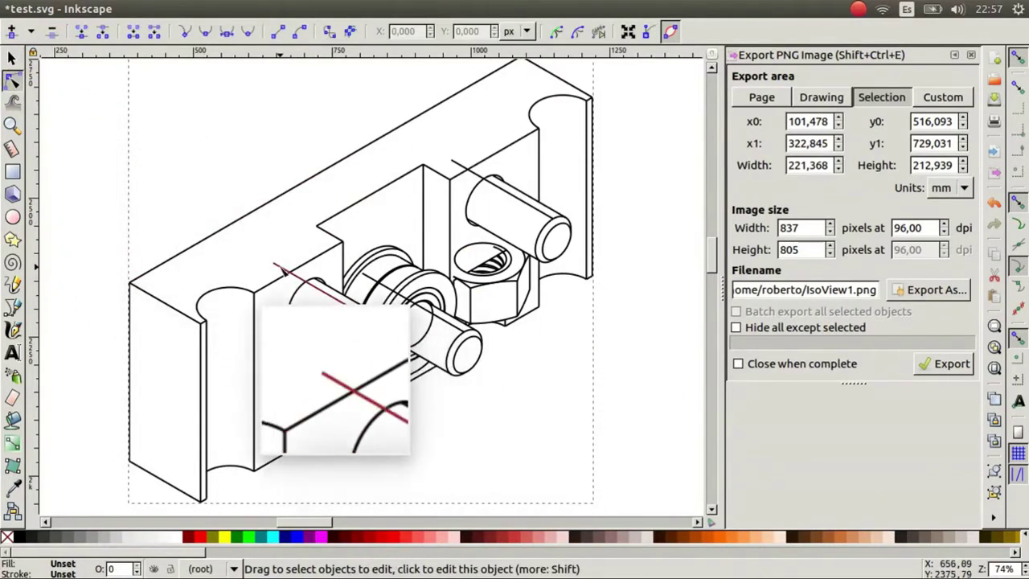
{"action": "scroll", "coordinate": [281, 270], "scroll_direction": "up", "scroll_amount": 3, "text": "ctrl"}
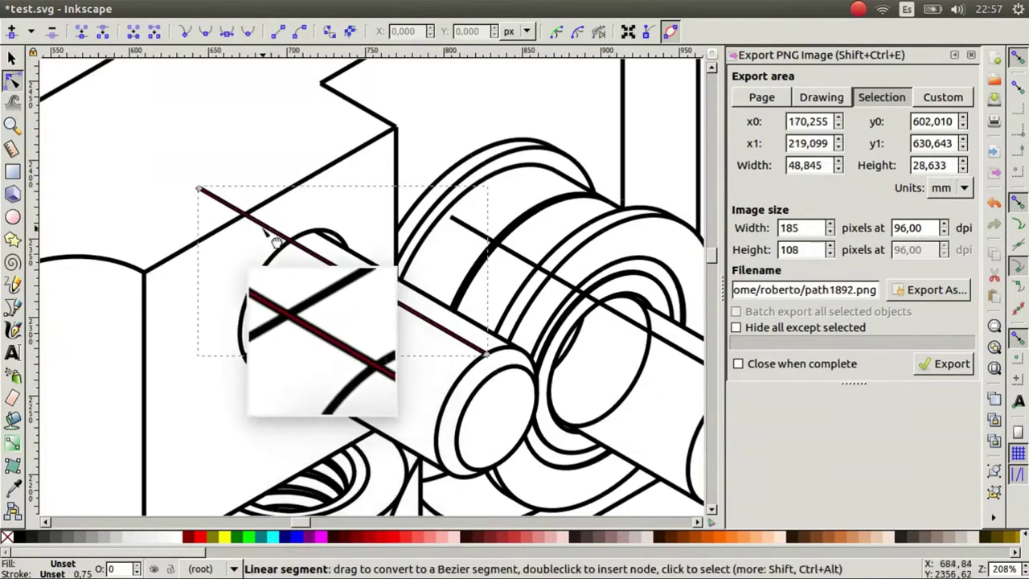
{"action": "left_click", "coordinate": [161, 265]}
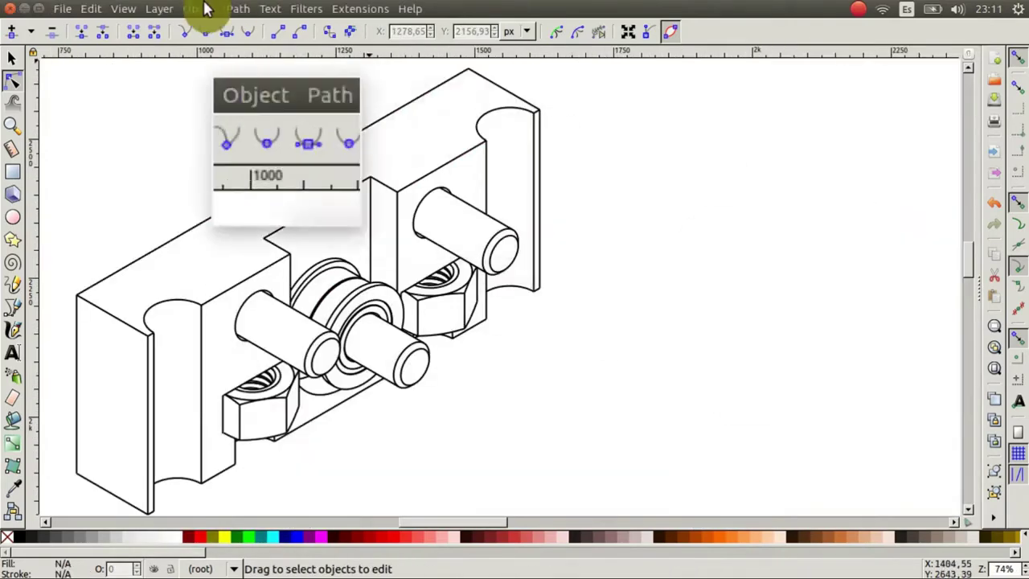
- Export only the cleaned-up large isometric view as a PNG image named test in the LAI instructional video folder
{"action": "left_click", "coordinate": [61, 9]}
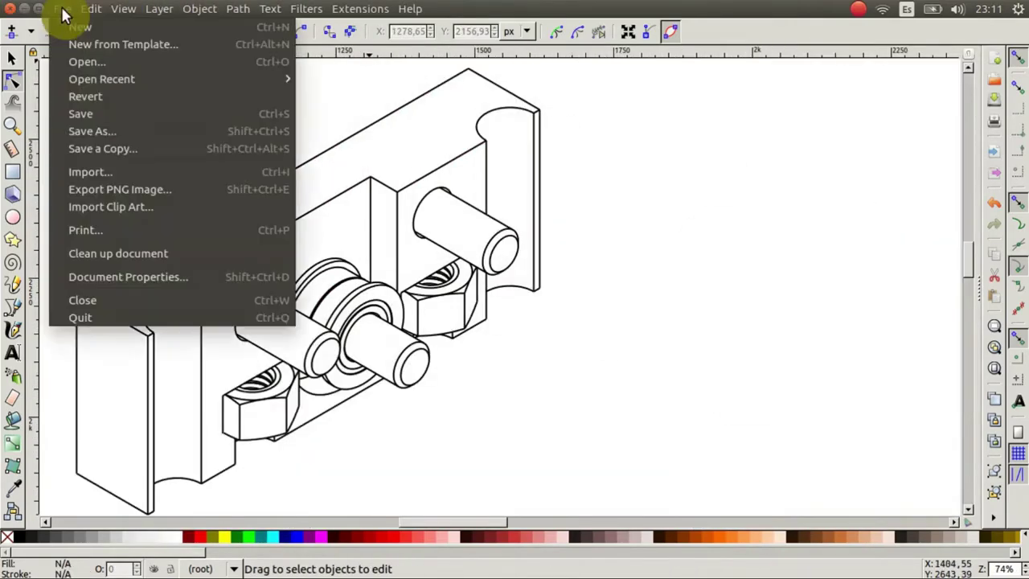
{"action": "left_click", "coordinate": [201, 191]}
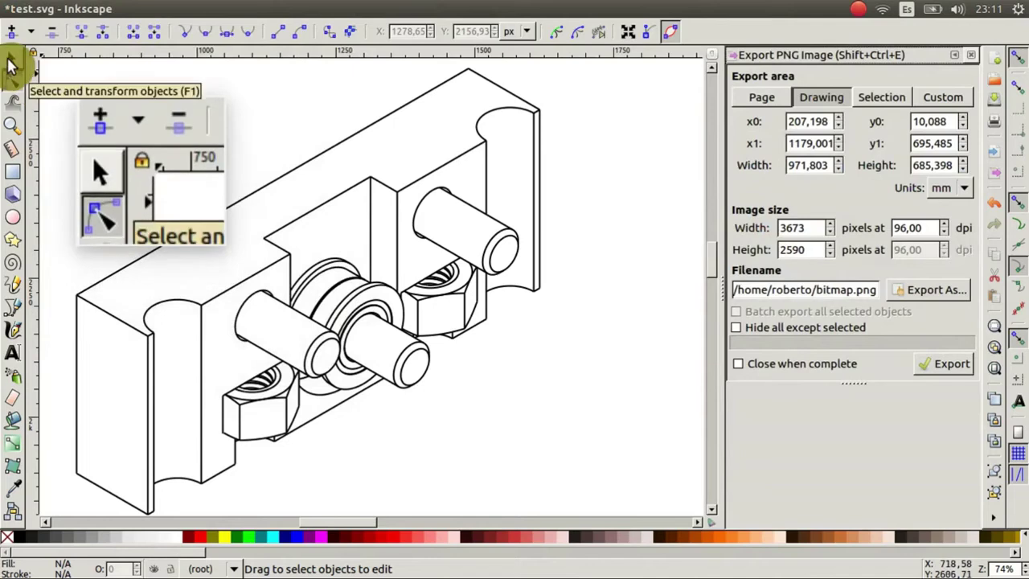
{"action": "left_click", "coordinate": [20, 61]}
{"action": "scroll", "coordinate": [136, 129], "scroll_direction": "down", "scroll_amount": 3, "text": "ctrl"}
{"action": "left_click", "coordinate": [193, 148]}
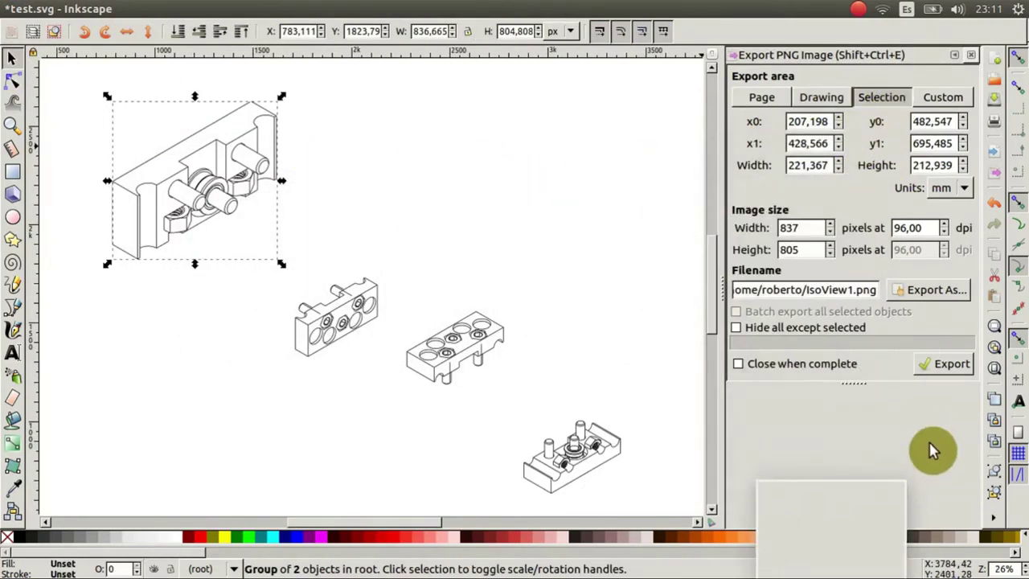
{"action": "left_click", "coordinate": [928, 290]}
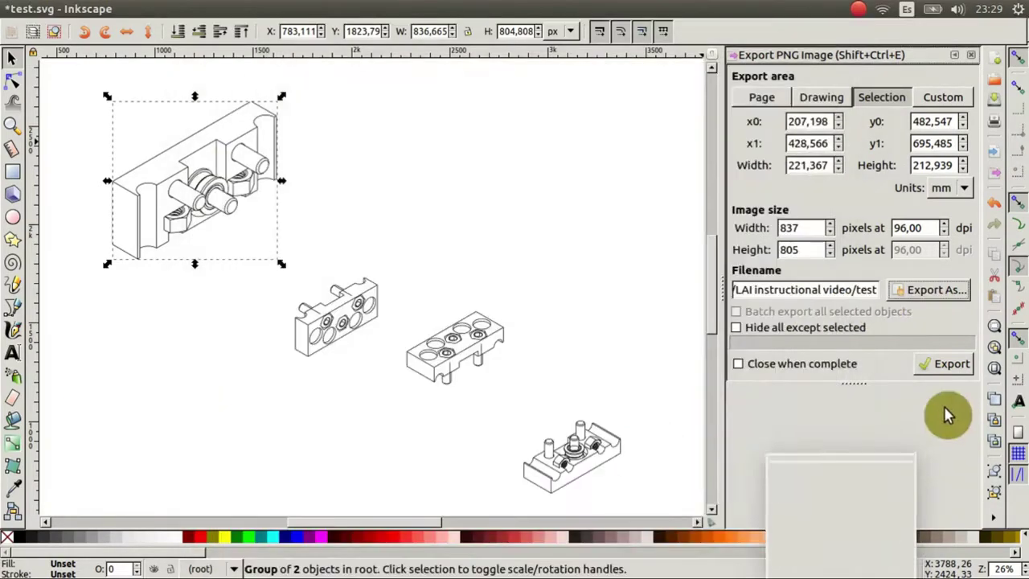
{"action": "left_click", "coordinate": [942, 364]}
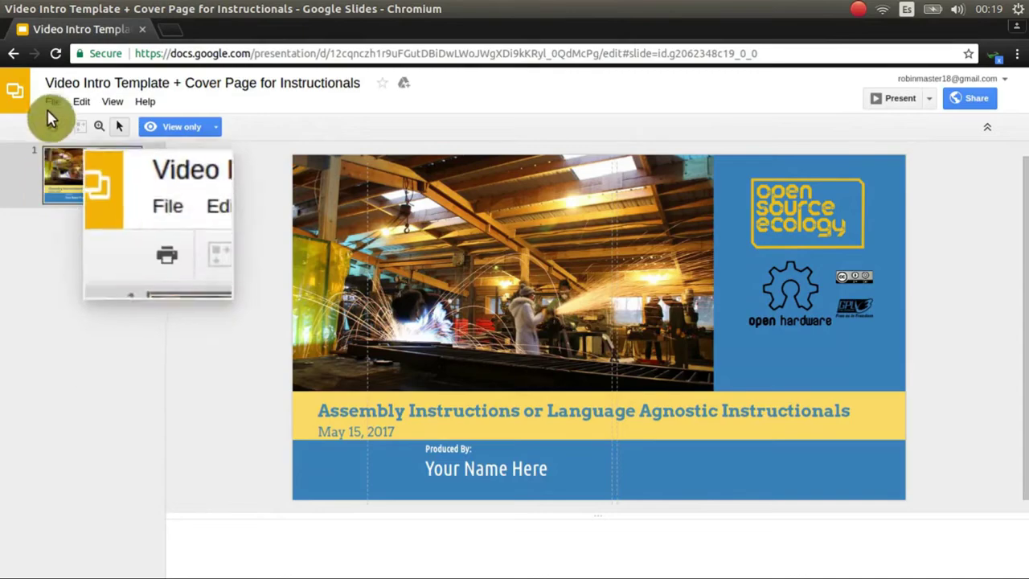
- Switch to the Video Intro Template presentation in Google Slides, copy it as "Your part LAI" and open the copy's sharing settings
{"action": "left_click", "coordinate": [52, 102]}
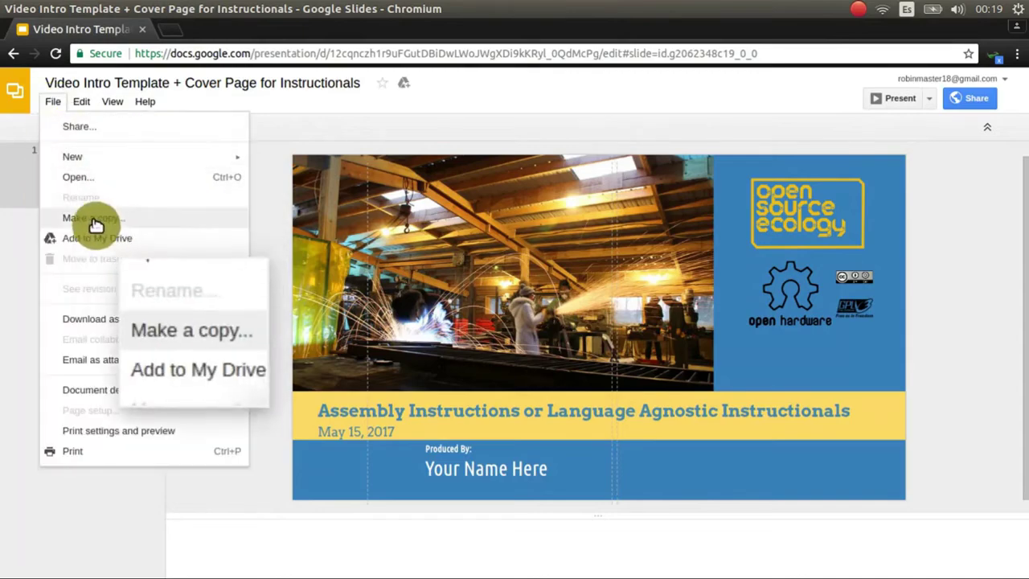
{"action": "left_click", "coordinate": [94, 224]}
{"action": "type", "text": "Your part "}
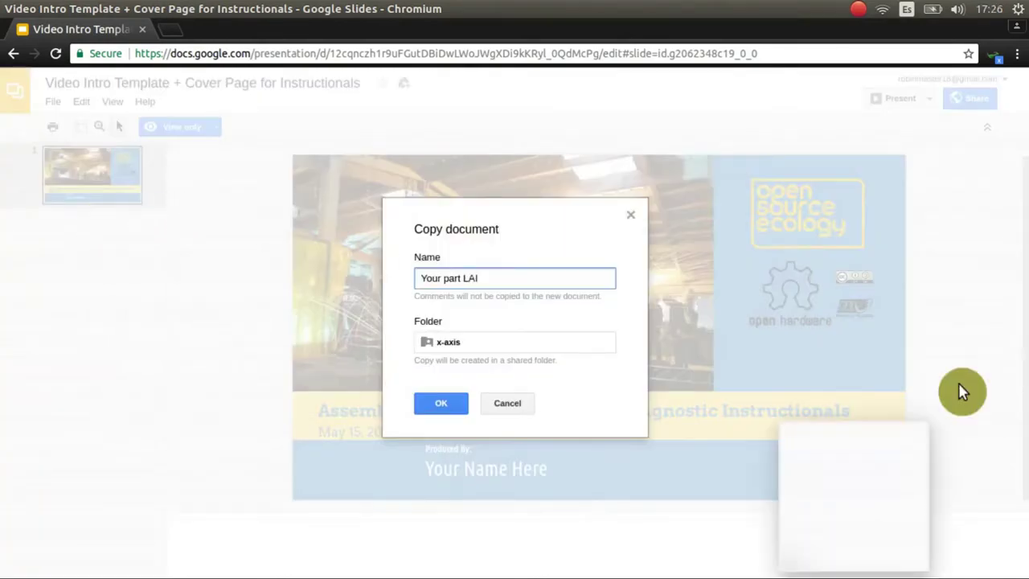
{"action": "type", "text": "LAI"}
{"action": "left_click", "coordinate": [440, 403]}
{"action": "left_click", "coordinate": [972, 98]}
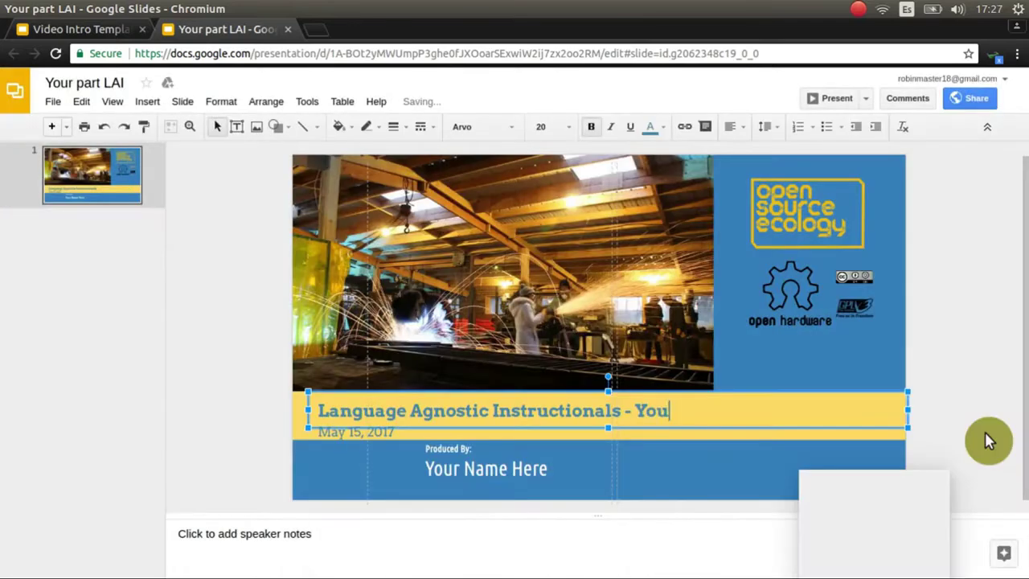
- Complete the cover title as "Language Agnostic Instructionals - Your part", set the date to Jun 22, 2017 and select the producer's name text
{"action": "type", "text": "r part"}
{"action": "left_click", "coordinate": [388, 441]}
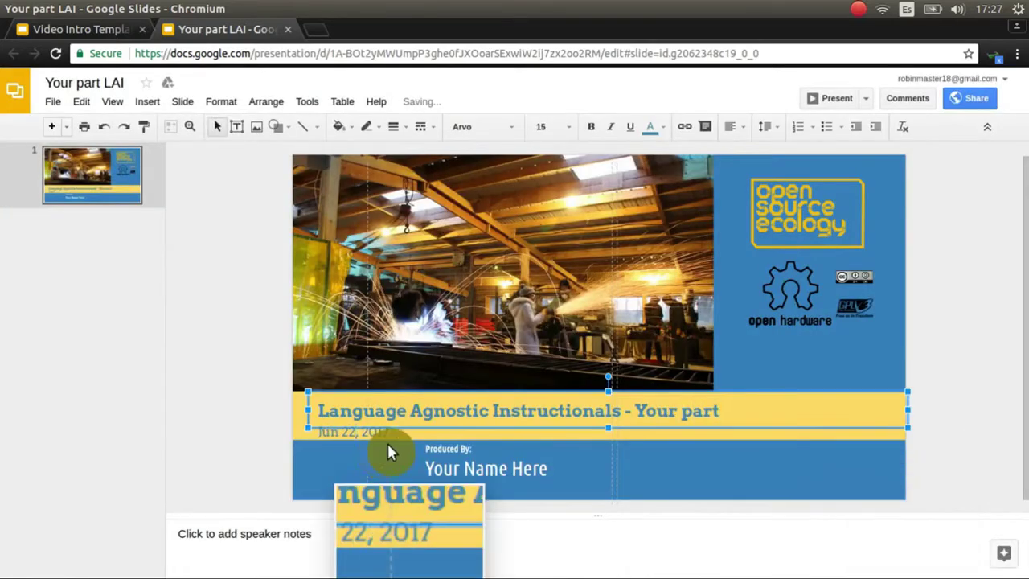
{"action": "left_click", "coordinate": [515, 469]}
- Add a second slide with a blank layout and upload the exported isometric view image onto it
{"action": "left_click", "coordinate": [51, 126]}
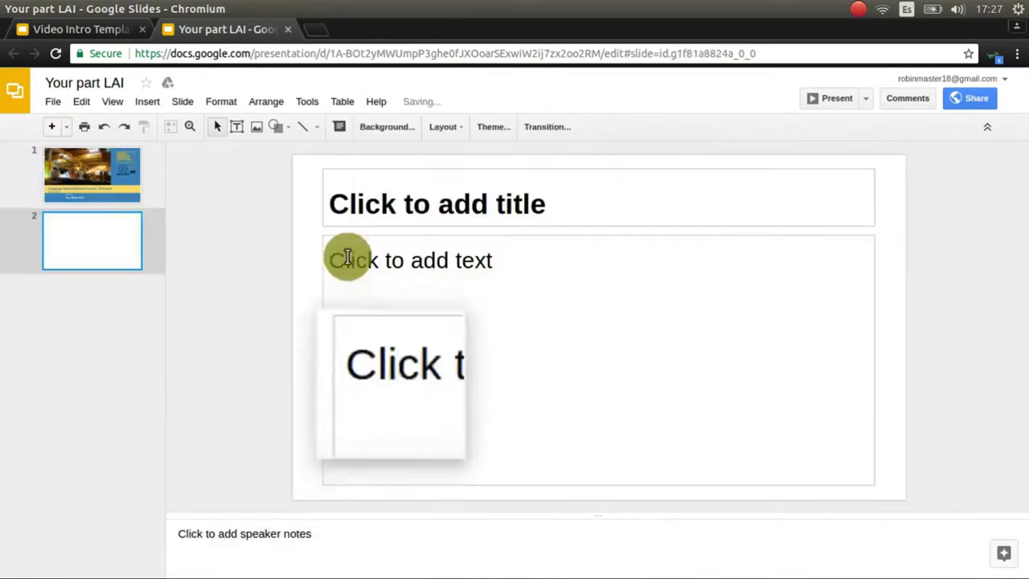
{"action": "left_click", "coordinate": [443, 126]}
{"action": "left_click", "coordinate": [676, 253]}
{"action": "left_click", "coordinate": [257, 126]}
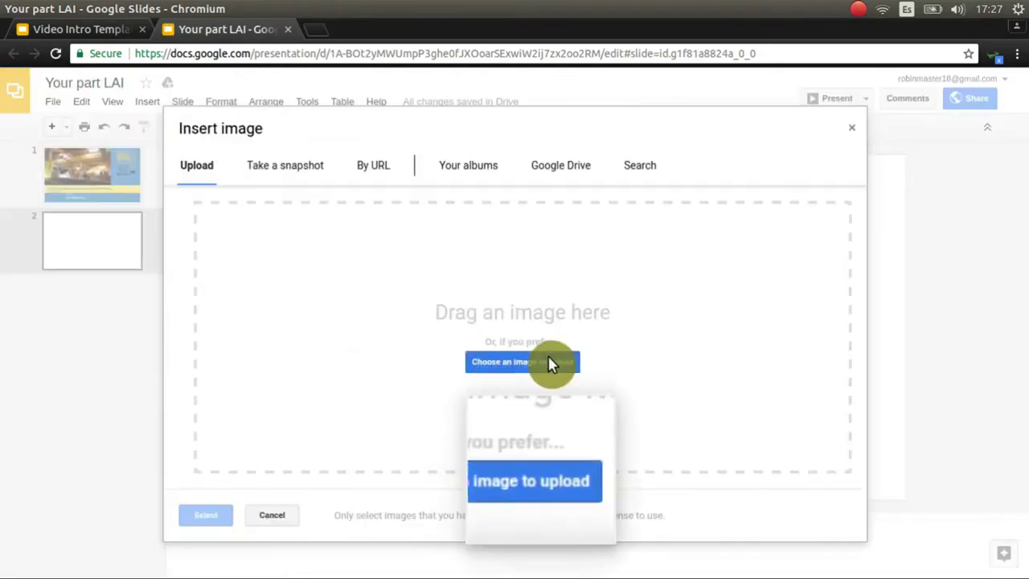
{"action": "left_click", "coordinate": [551, 363]}
{"action": "double_click", "coordinate": [357, 299]}
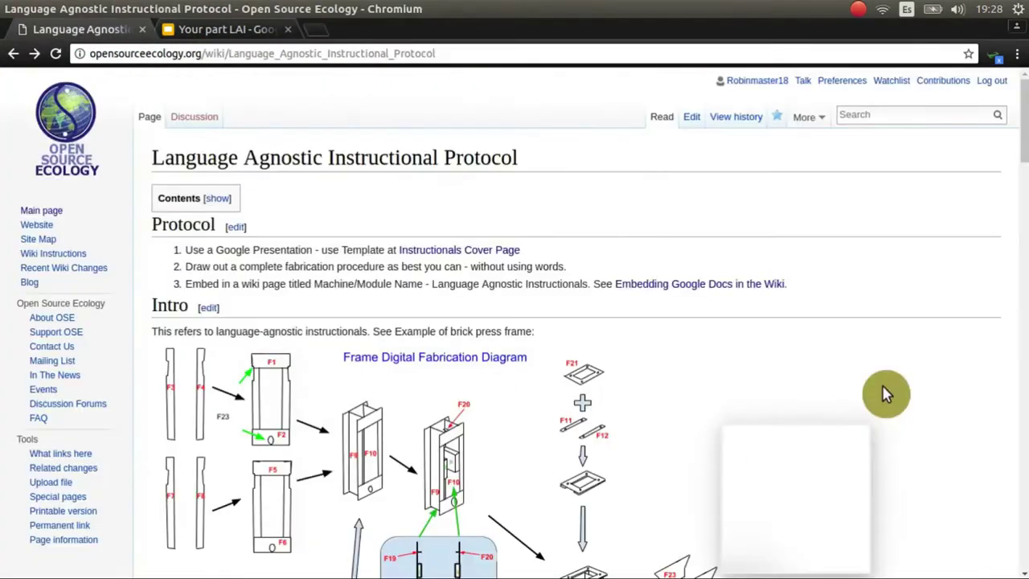
- Examine the protocol steps and the example fabrication diagram on the Language Agnostic Instructional Protocol wiki page
{"action": "scroll", "coordinate": [885, 394], "scroll_direction": "down", "scroll_amount": 5}
{"action": "scroll", "coordinate": [884, 394], "scroll_direction": "down", "scroll_amount": 6}
{"action": "scroll", "coordinate": [880, 439], "scroll_direction": "up", "scroll_amount": 13}
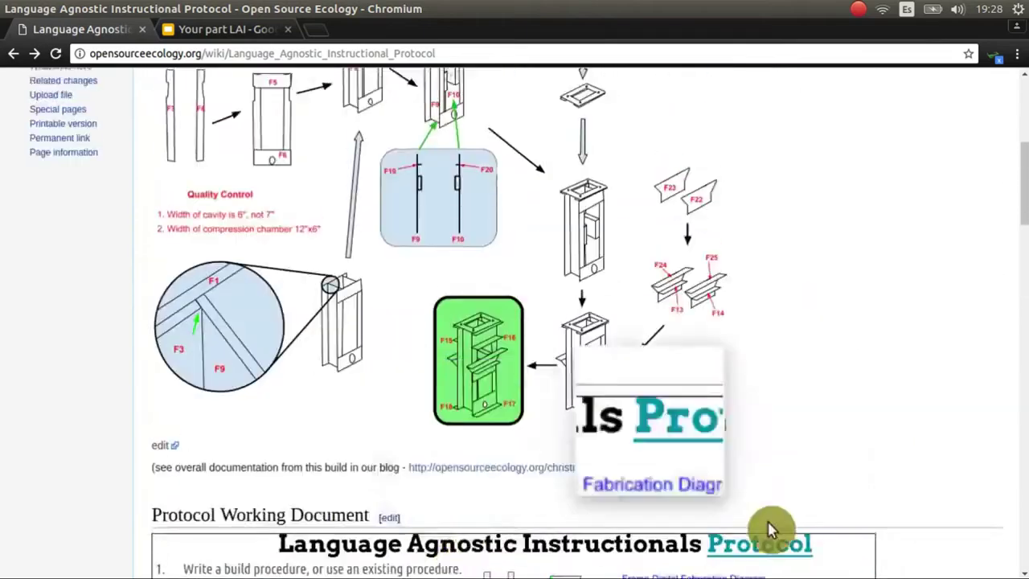
{"action": "scroll", "coordinate": [937, 374], "scroll_direction": "down", "scroll_amount": 3}
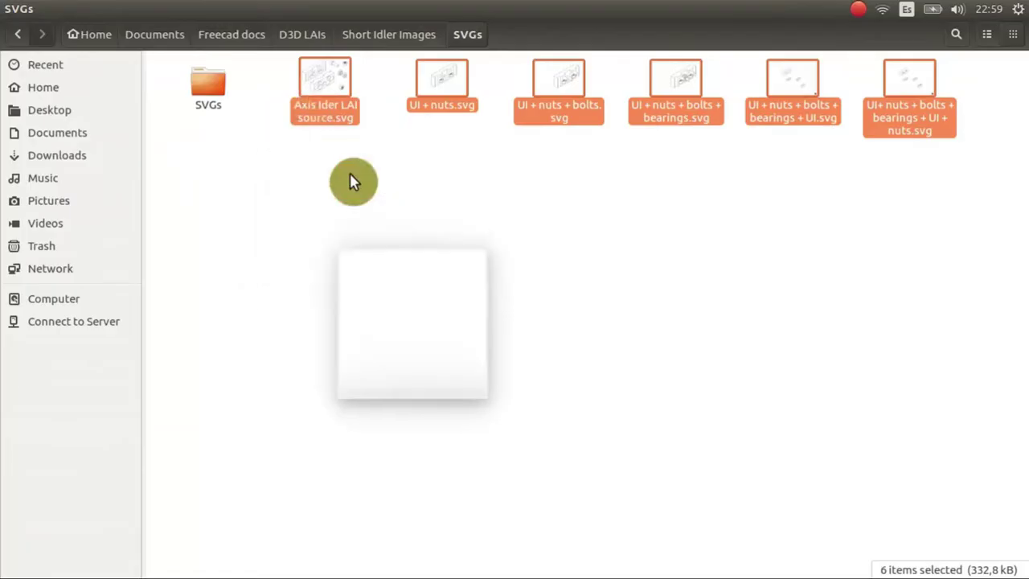
- Move the six selected SVG drawings into the SVGs subfolder and compress that folder into an archive
{"action": "left_click_drag", "start_coordinate": [327, 126], "coordinate": [207, 99]}
{"action": "right_click", "coordinate": [207, 88]}
{"action": "left_click", "coordinate": [312, 376]}
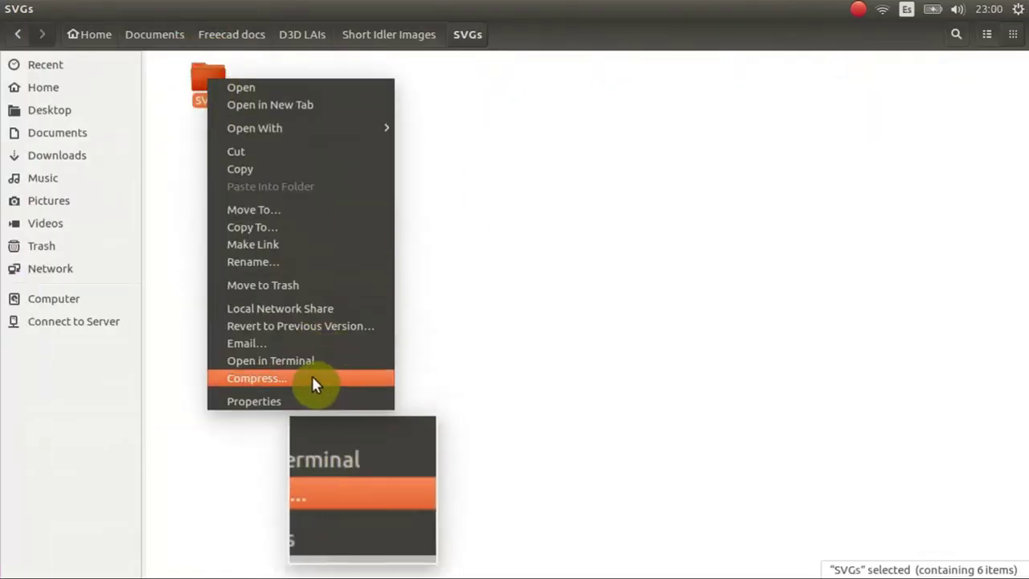
{"action": "left_click", "coordinate": [687, 271]}
{"action": "left_click", "coordinate": [681, 423]}
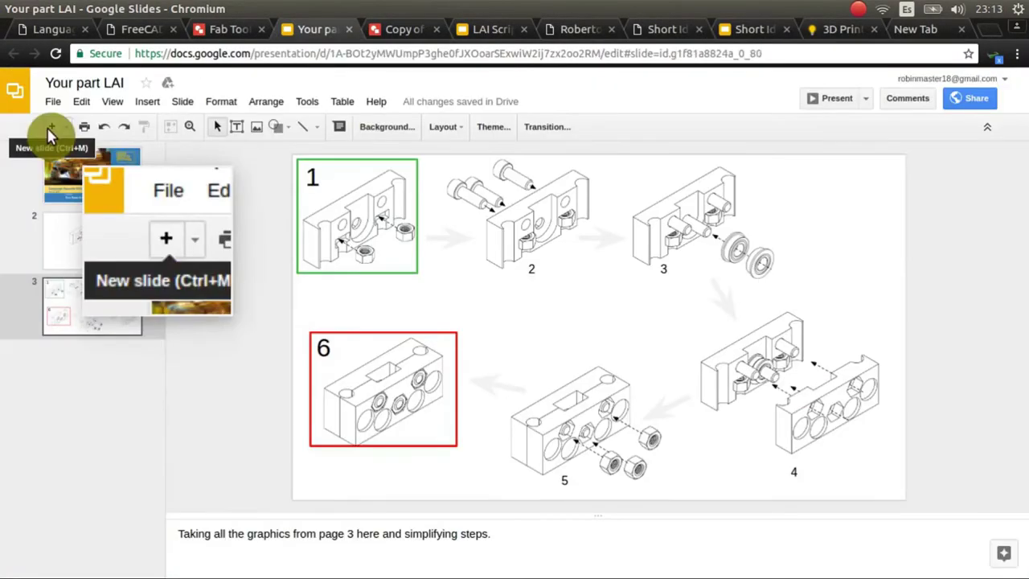
- Add a fourth slide titled "Script and source files" with links to the working script, FreeCAD Isometric source file and Inkscape source files
{"action": "left_click", "coordinate": [49, 129]}
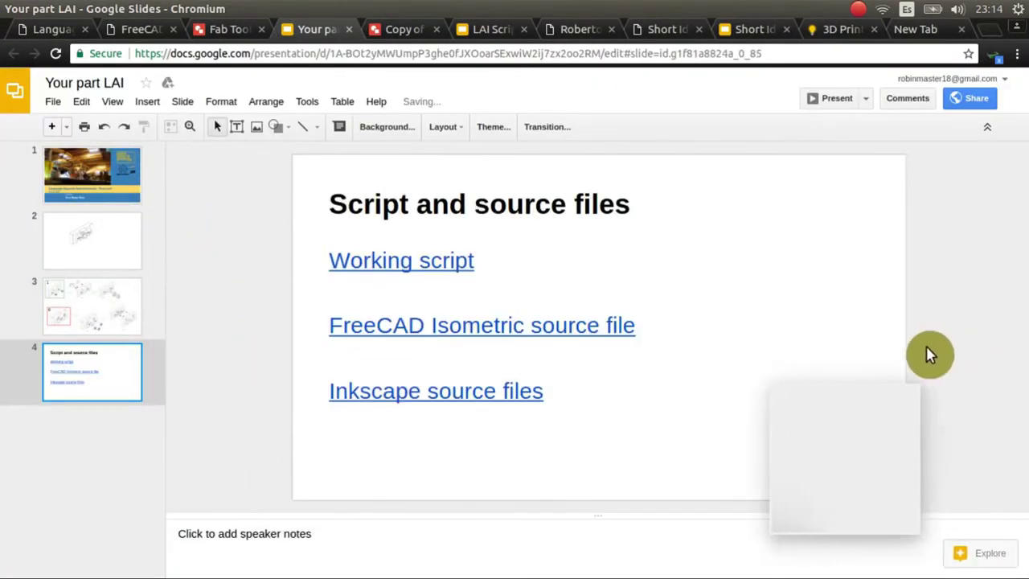
{"action": "left_click_drag", "start_coordinate": [929, 355], "coordinate": [884, 413]}
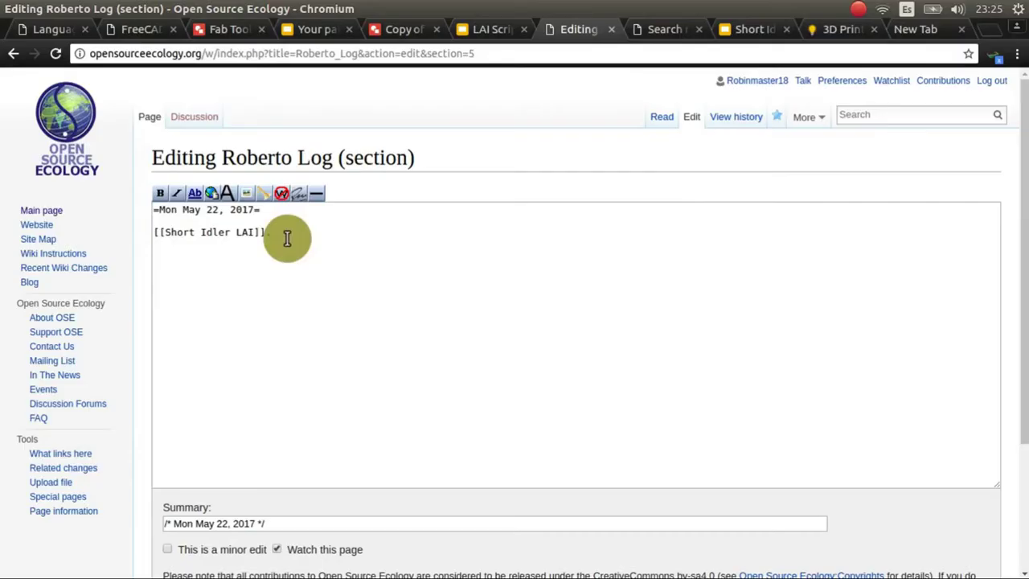
- Select the [[Short Idler LAI]] link in the Mon May 22, 2017 section of the wiki log being edited
{"action": "left_click_drag", "start_coordinate": [285, 235], "coordinate": [152, 233]}
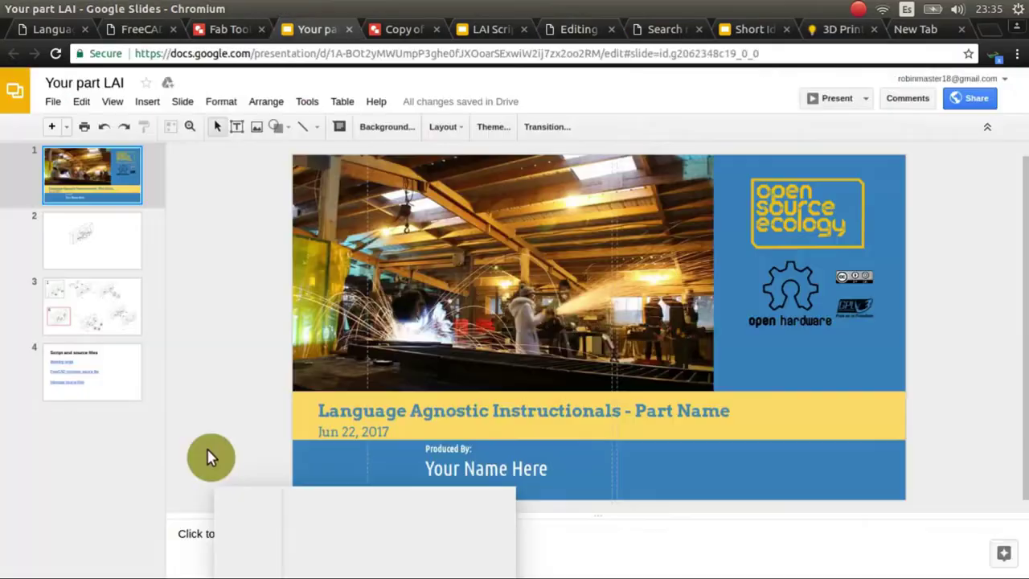
- Publish the Your part LAI presentation to the web as a medium-size embed and open its sharing settings
{"action": "left_click", "coordinate": [53, 101]}
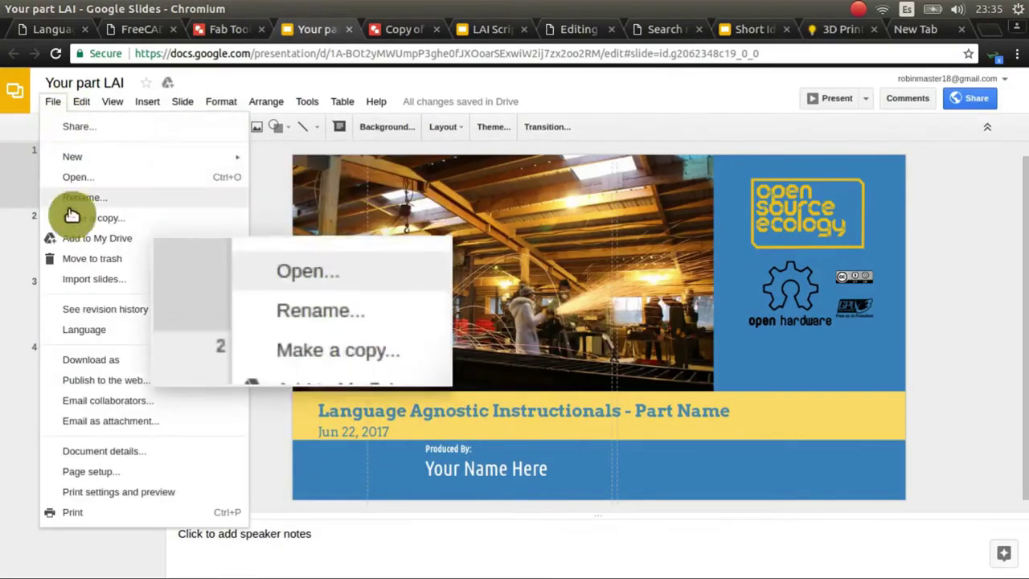
{"action": "left_click", "coordinate": [97, 383]}
{"action": "left_click", "coordinate": [387, 275]}
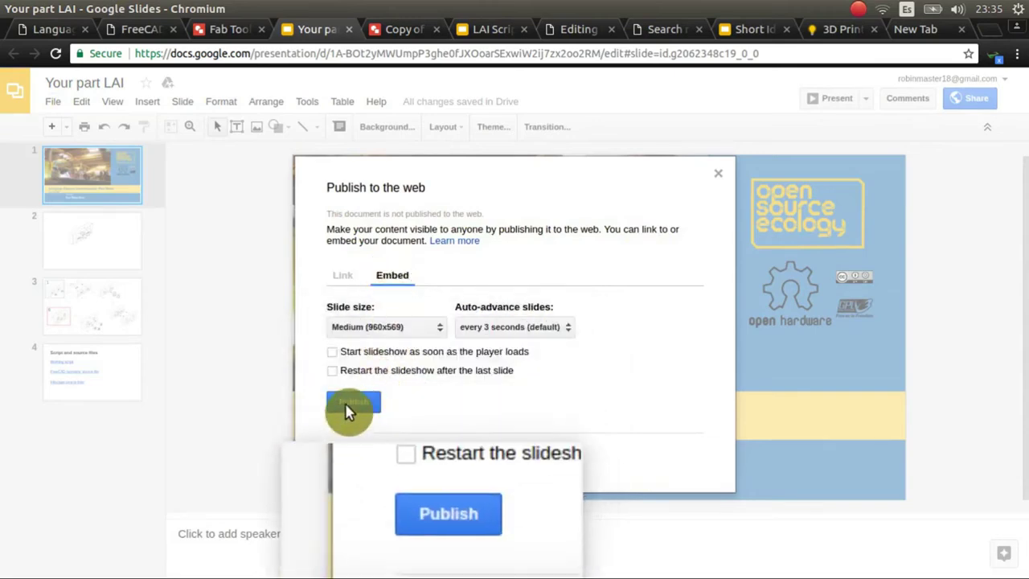
{"action": "left_click", "coordinate": [357, 402]}
{"action": "left_click", "coordinate": [636, 165]}
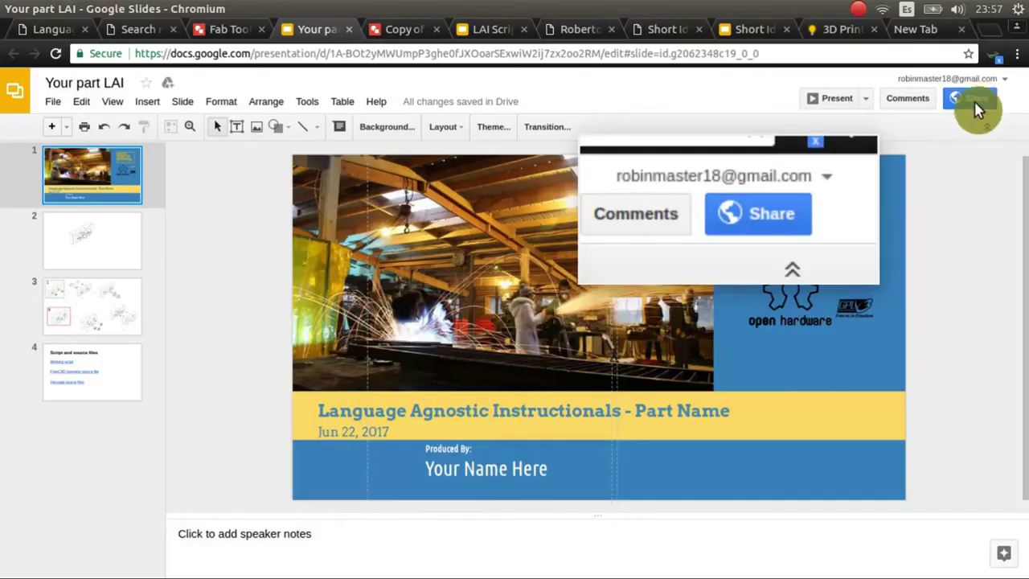
{"action": "left_click", "coordinate": [976, 99]}
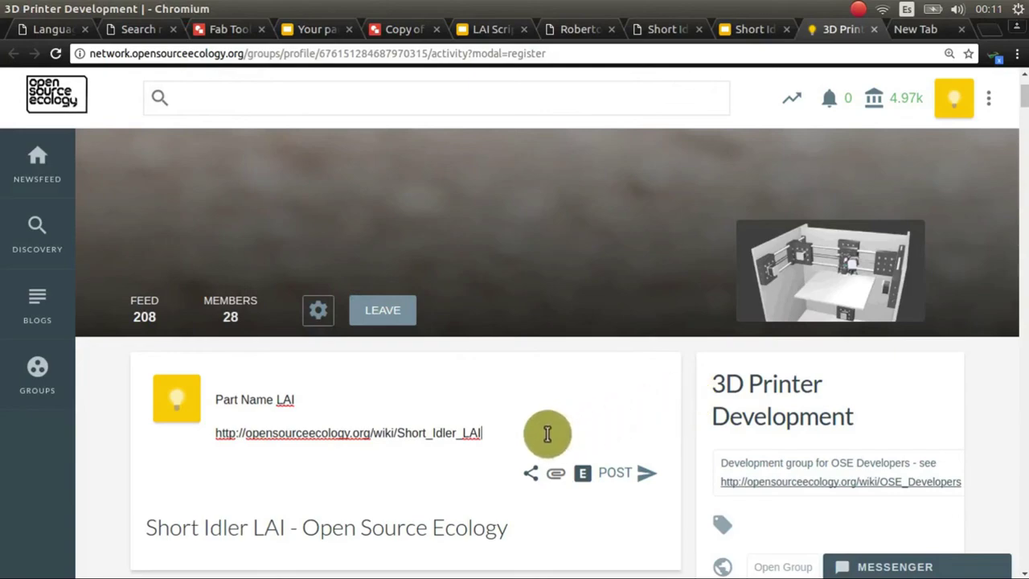
- Select the "Part Name LAI" text and wiki link in the draft post of the 3D Printer Development group
{"action": "left_click_drag", "start_coordinate": [522, 438], "coordinate": [122, 367]}
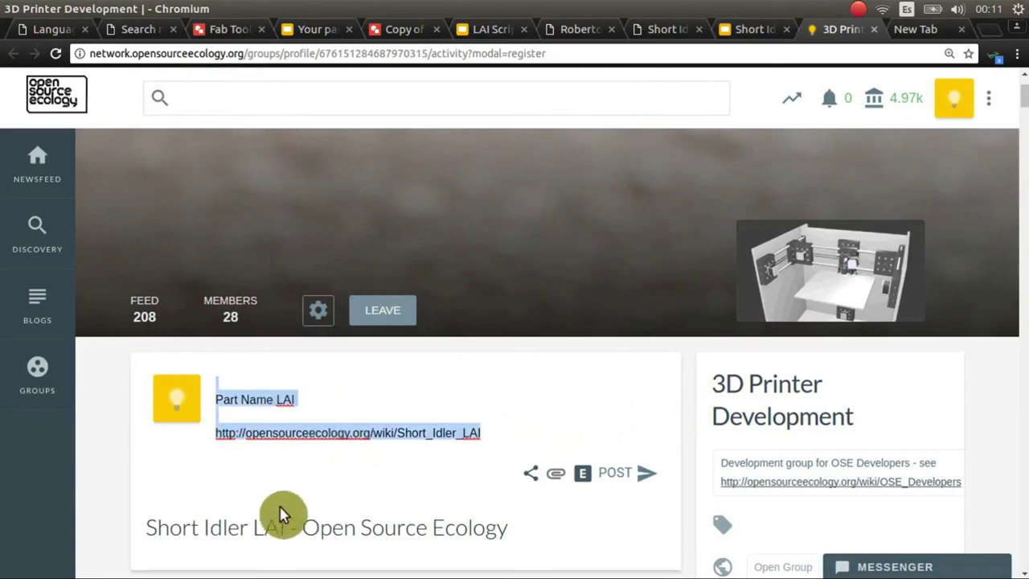